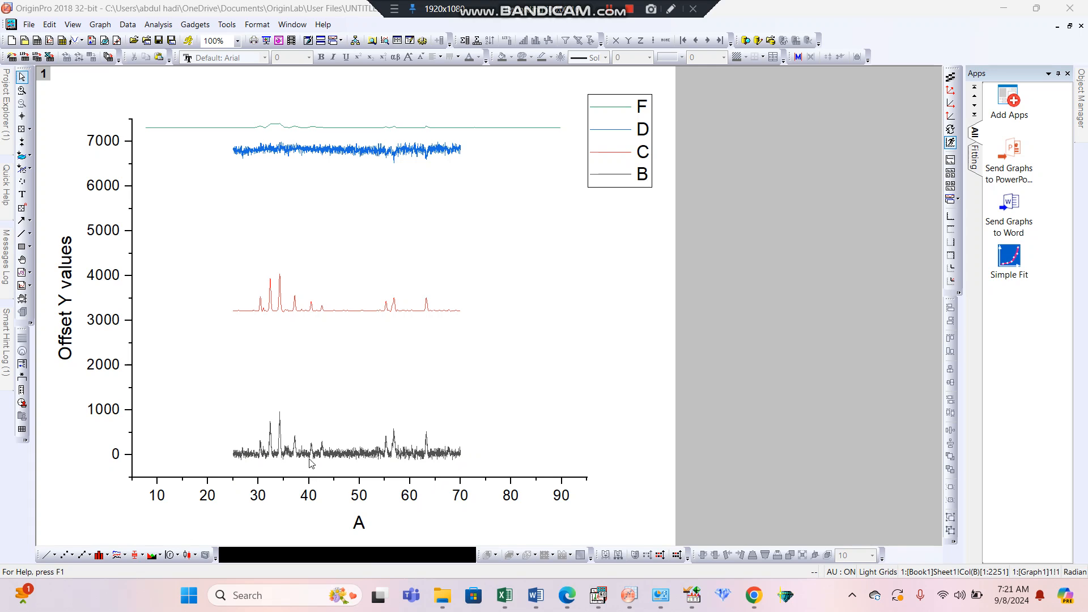
Set the horizontal axis scale to run from 25 to 70.
click(310, 496)
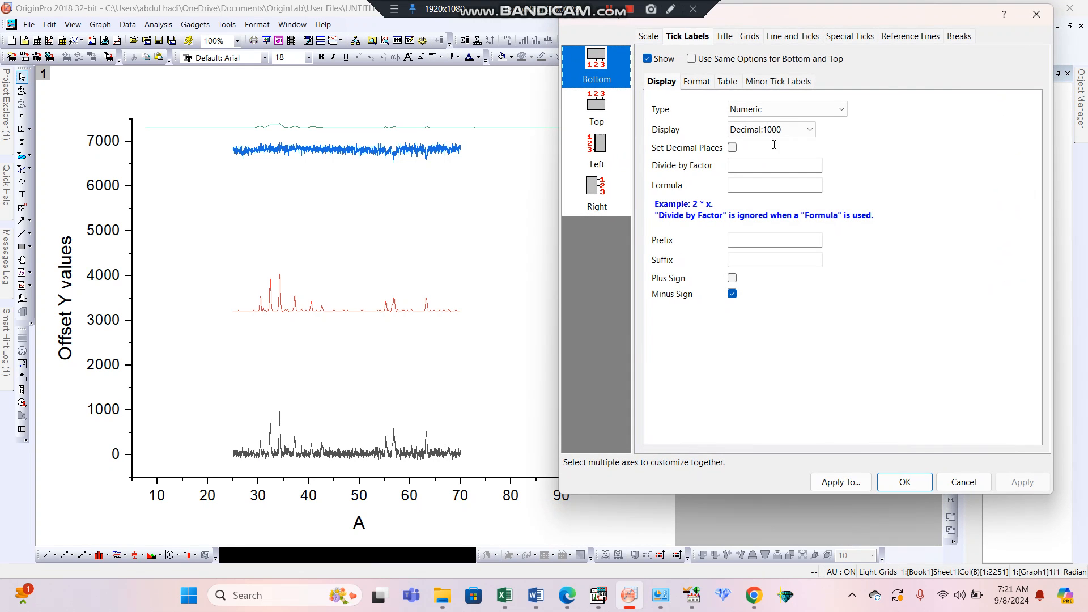
click(649, 36)
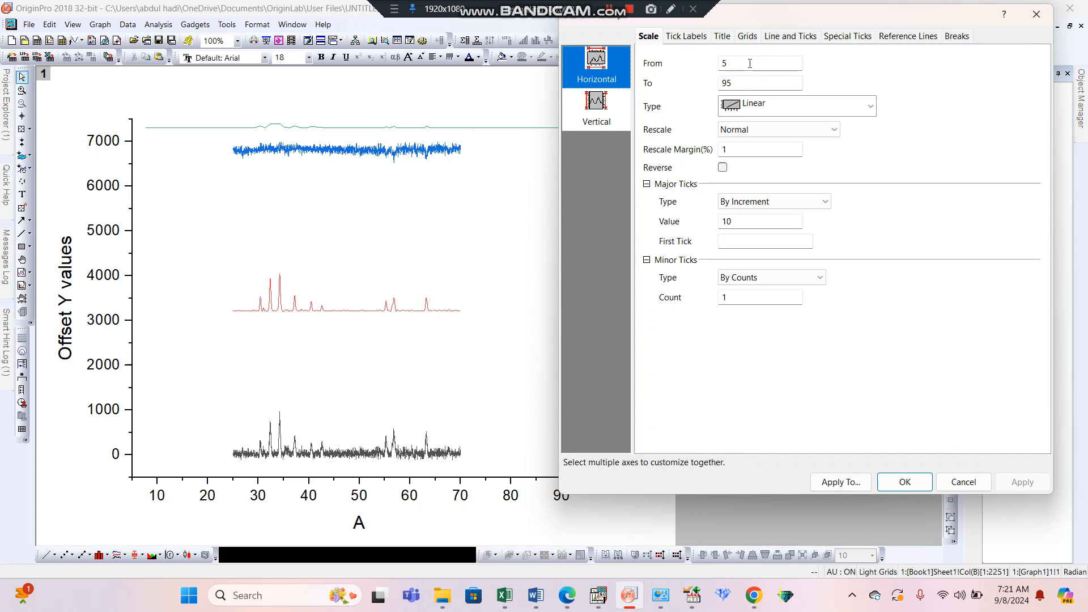
double_click(749, 63)
text(25)
click(745, 83)
text(70)
click(1028, 483)
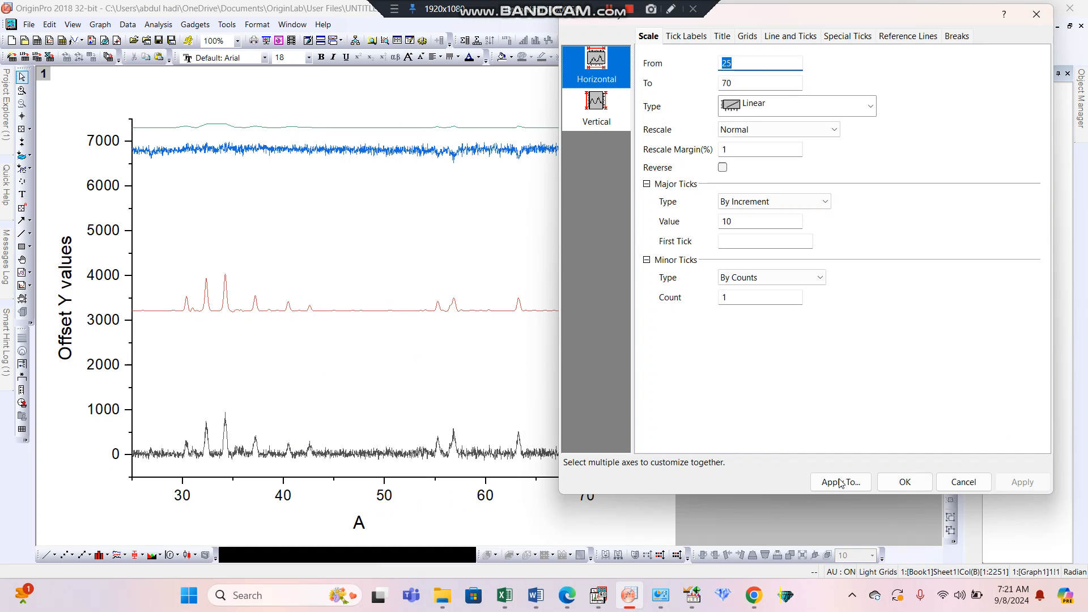
click(905, 482)
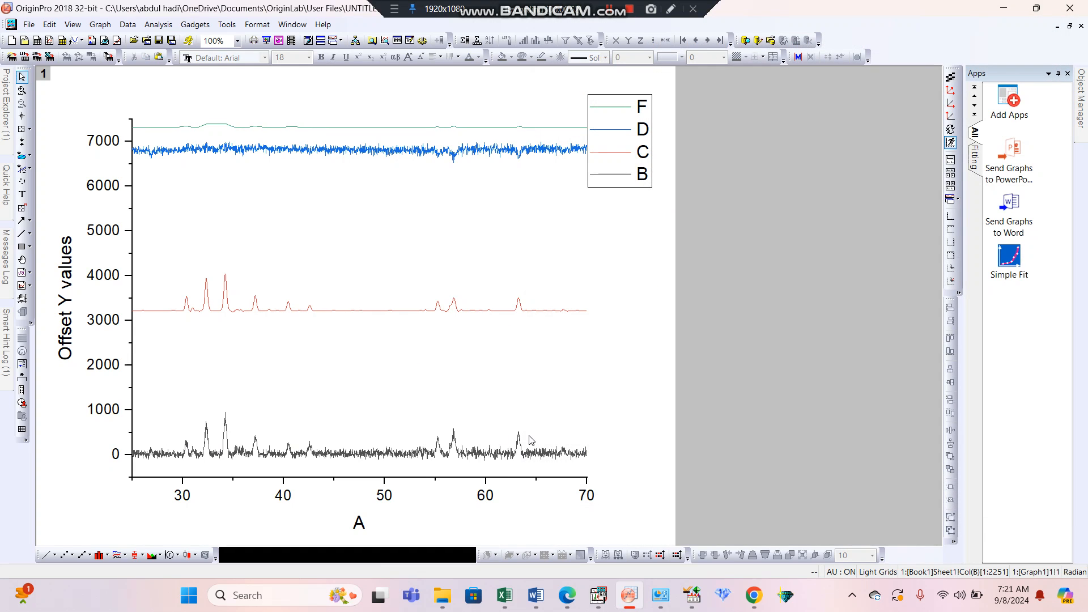
Set the edit mode of the grouped line plots to Independent and dismiss the plot selection hint.
double_click(334, 454)
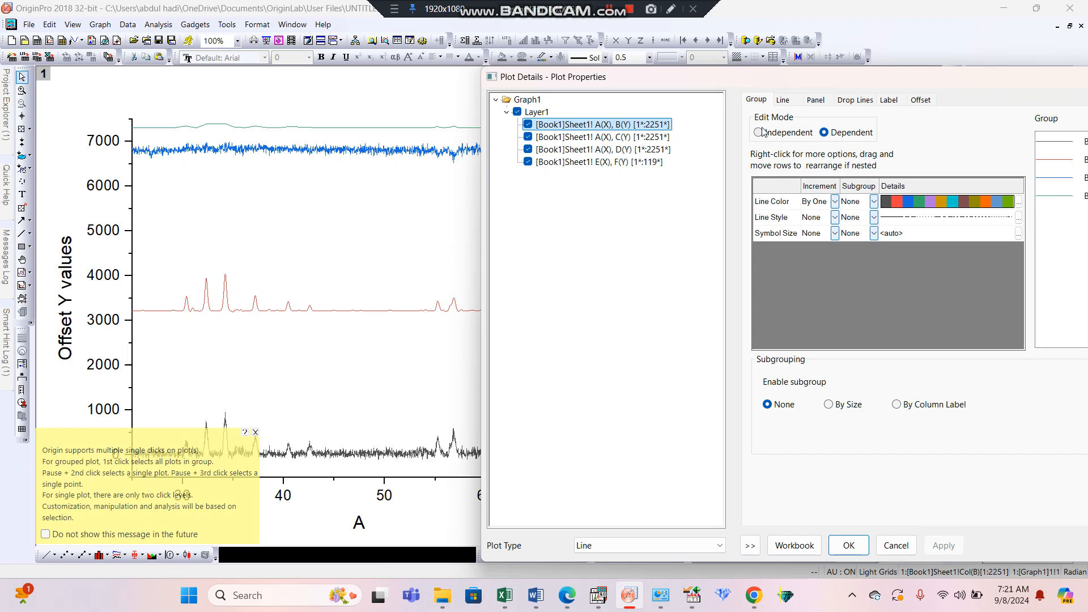
click(760, 133)
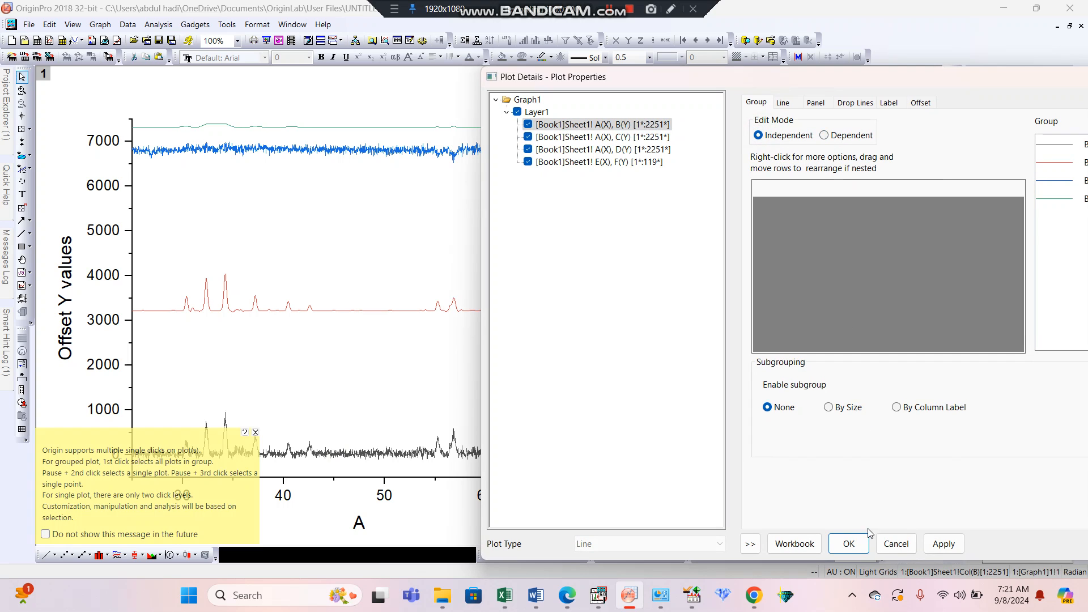
click(848, 544)
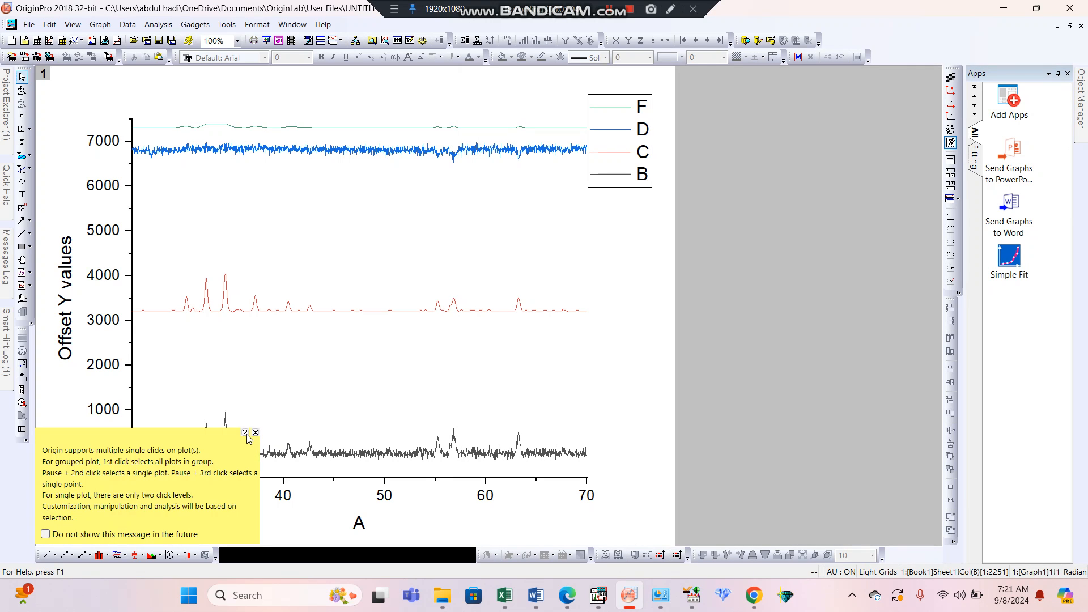
click(256, 433)
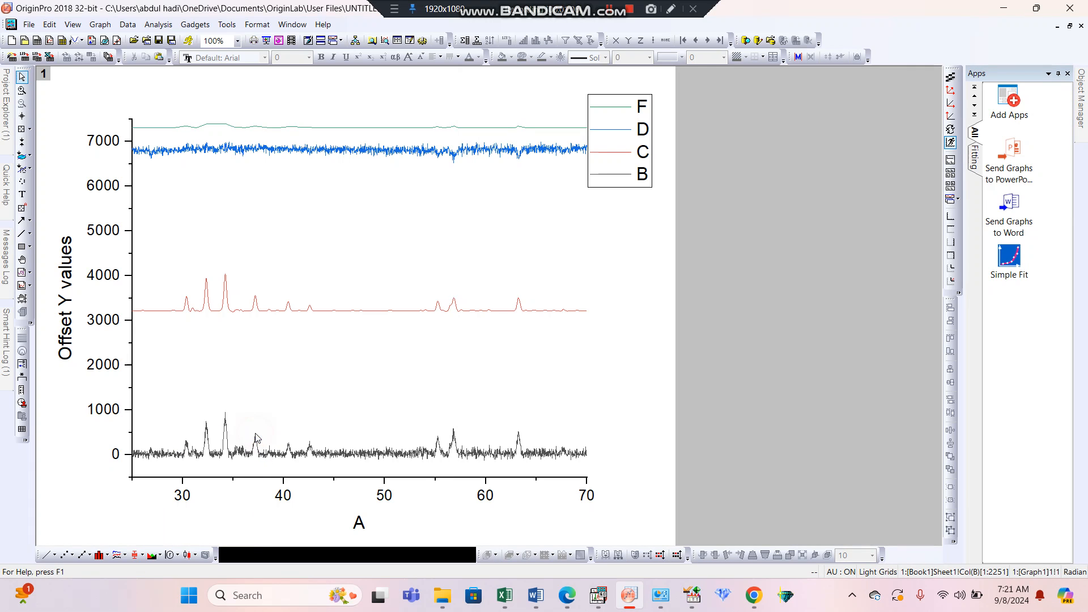
Reposition the curves vertically, with the B baseline at about 2500, D at about 1750 and F at about 500.
click(276, 459)
drag(280, 448, 292, 345)
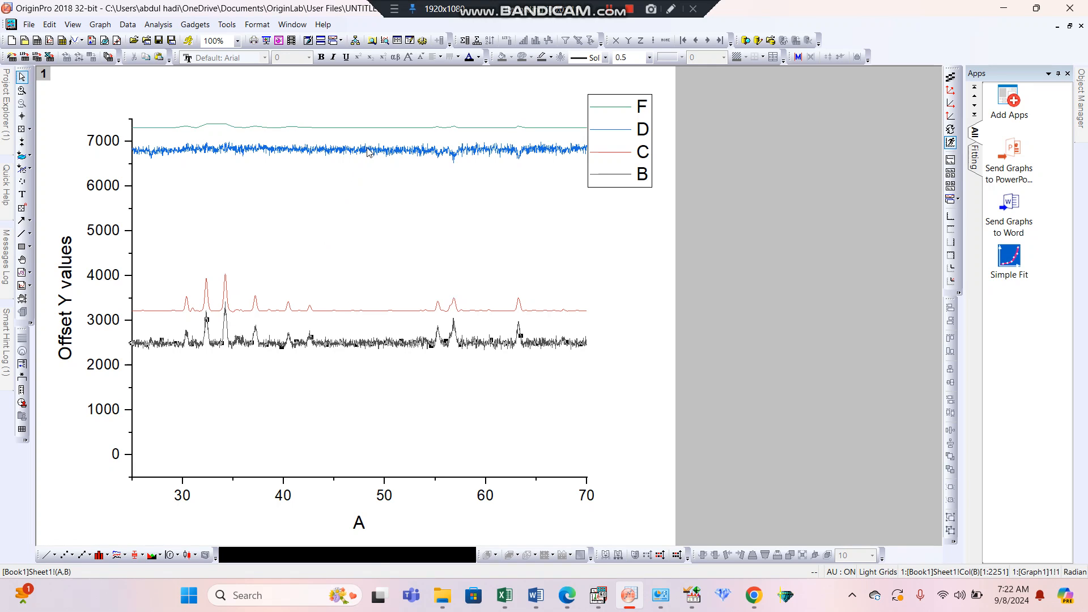
drag(369, 150, 373, 371)
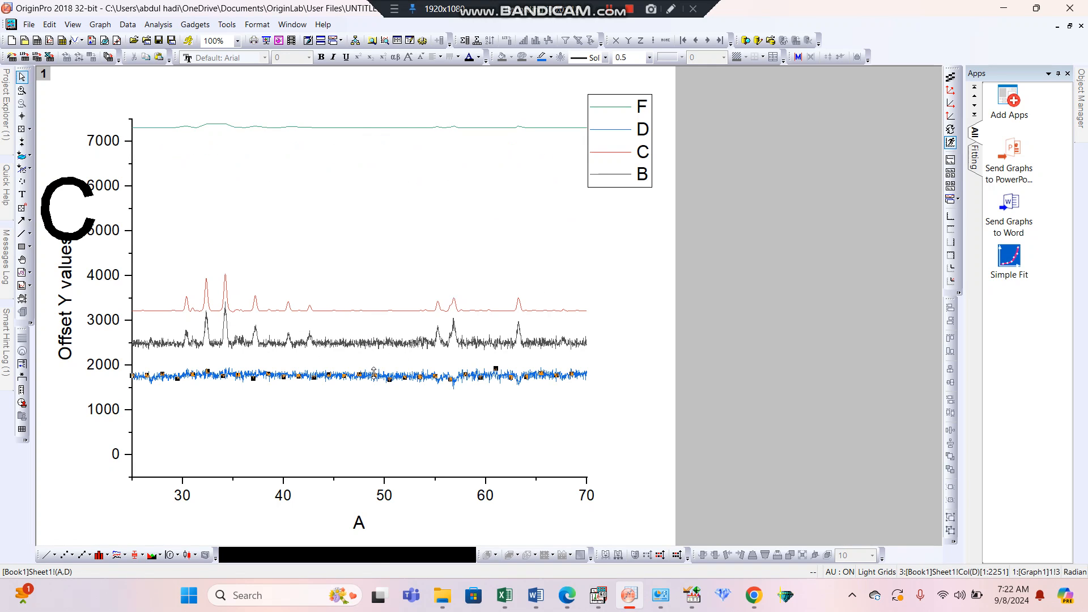
click(403, 128)
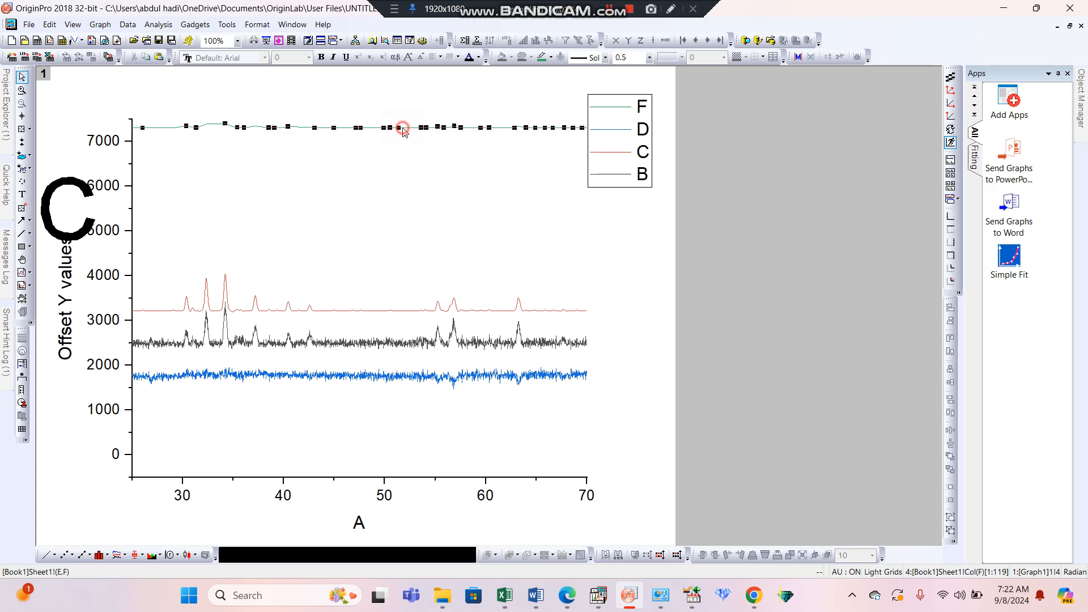
drag(403, 128, 423, 430)
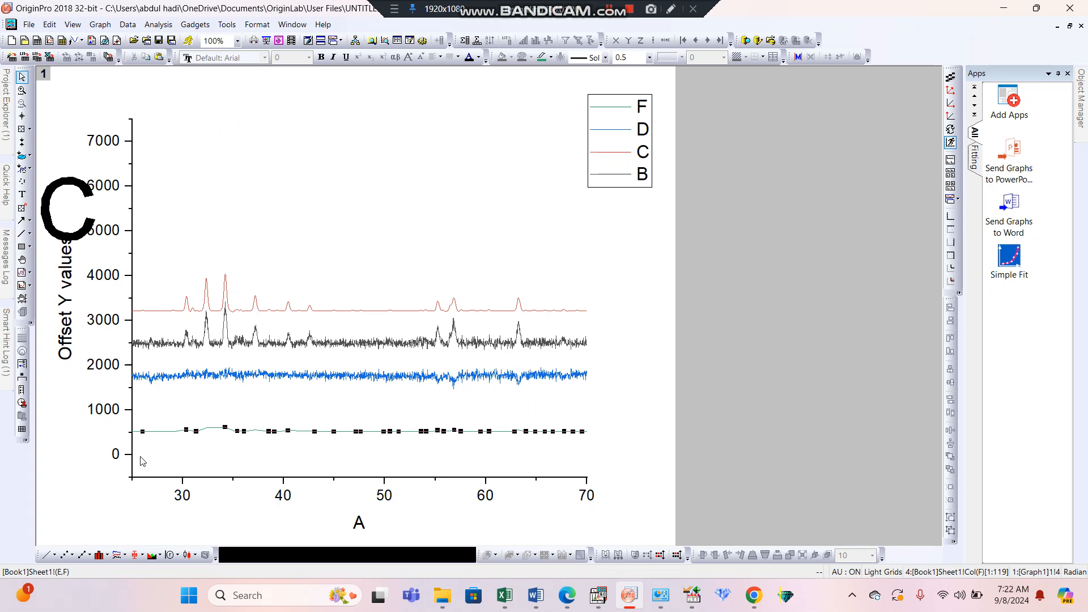
Convert the graph's curves to the Line + Symbol plot type.
double_click(483, 432)
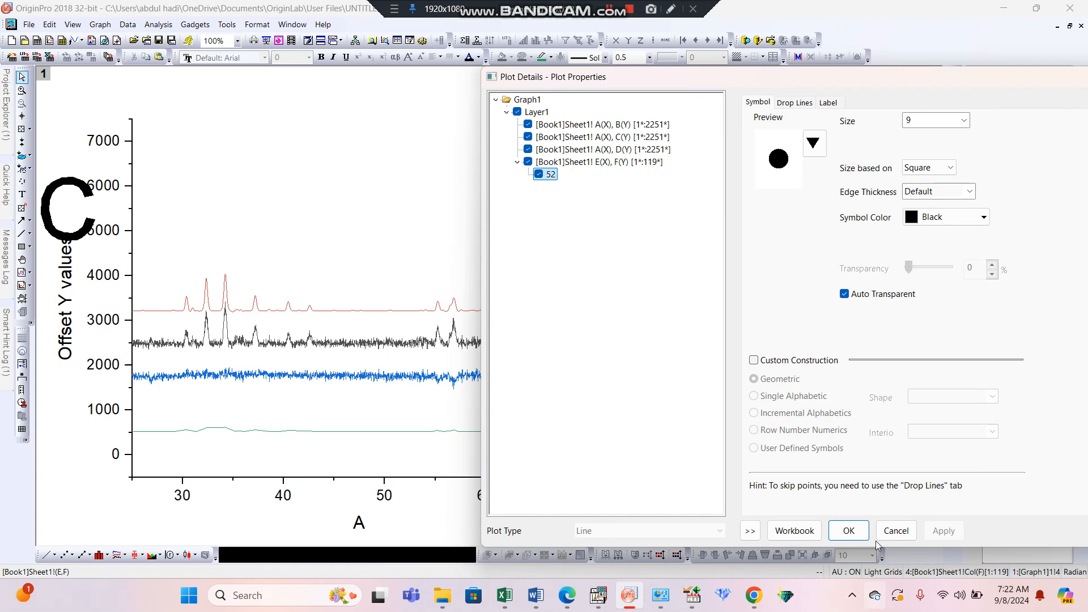
click(894, 531)
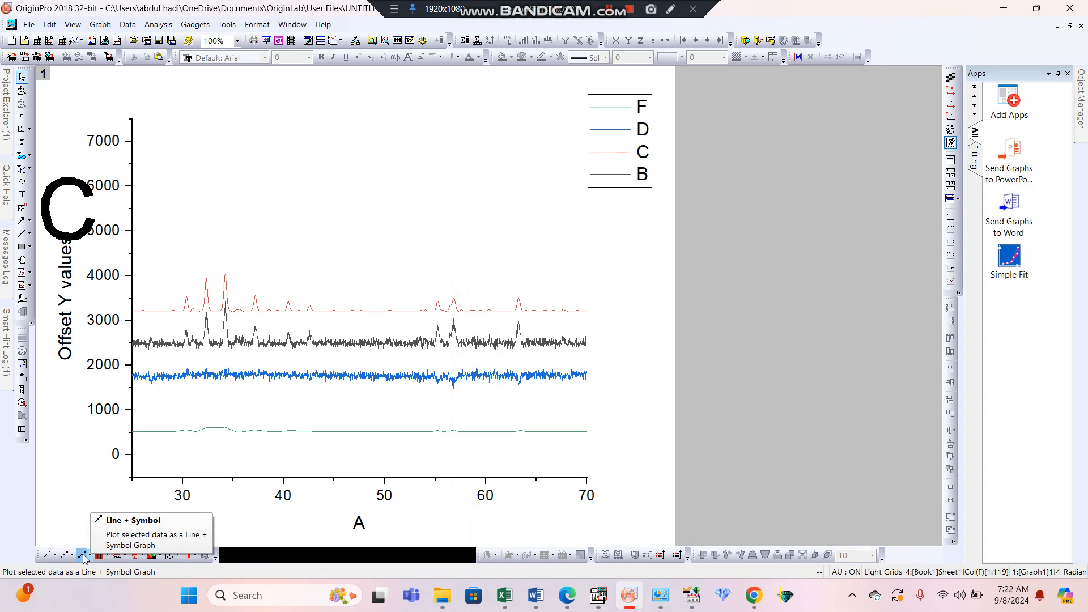
click(83, 558)
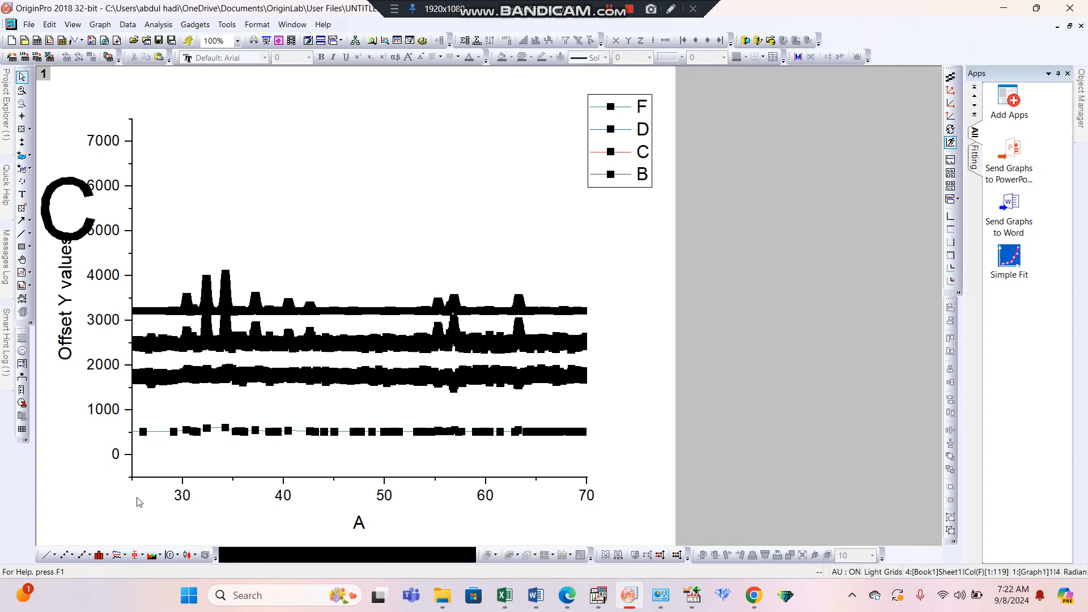
Set the F plot's line connection to No Line and enable its vertical drop lines.
click(447, 436)
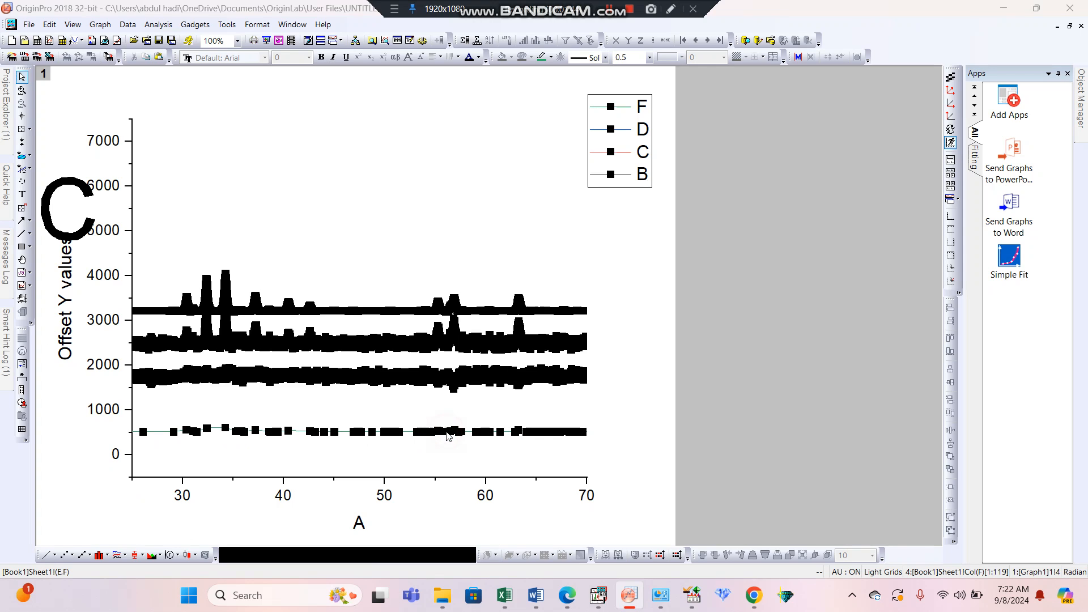
double_click(448, 436)
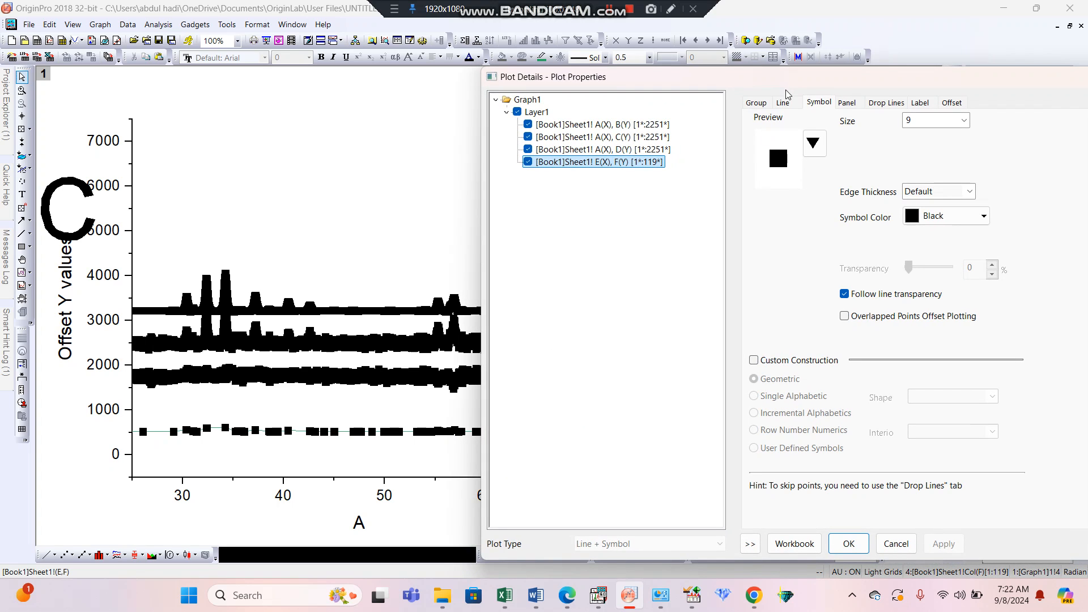
click(784, 104)
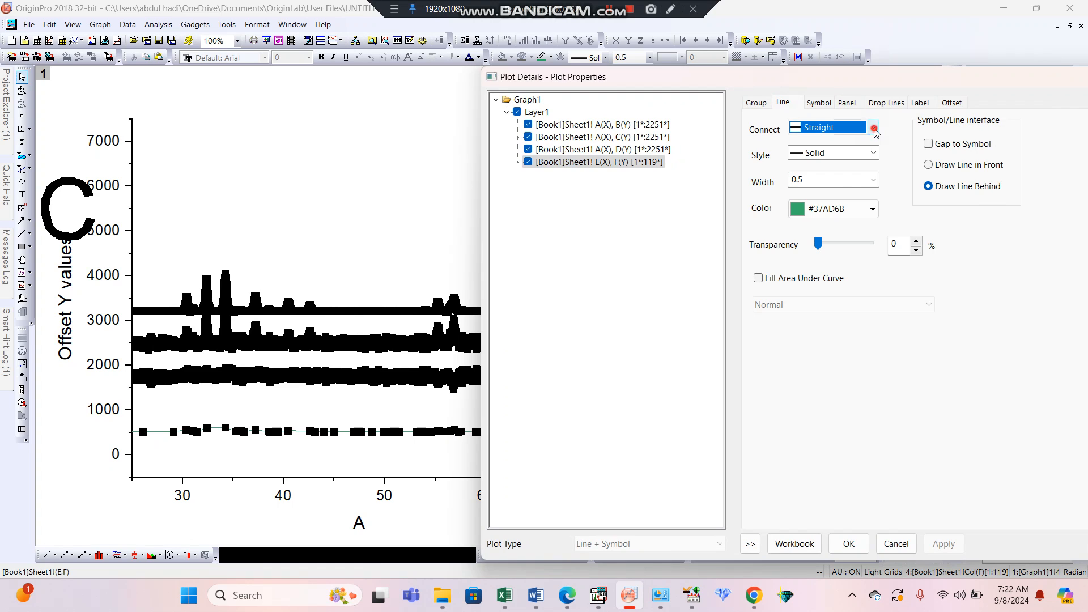
click(873, 128)
click(854, 139)
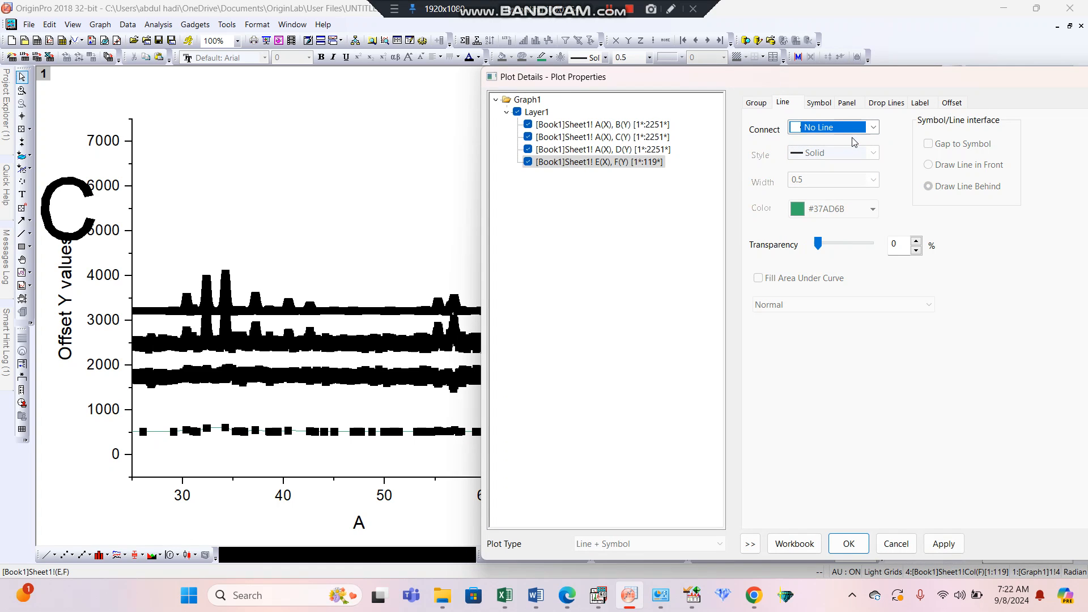
click(888, 103)
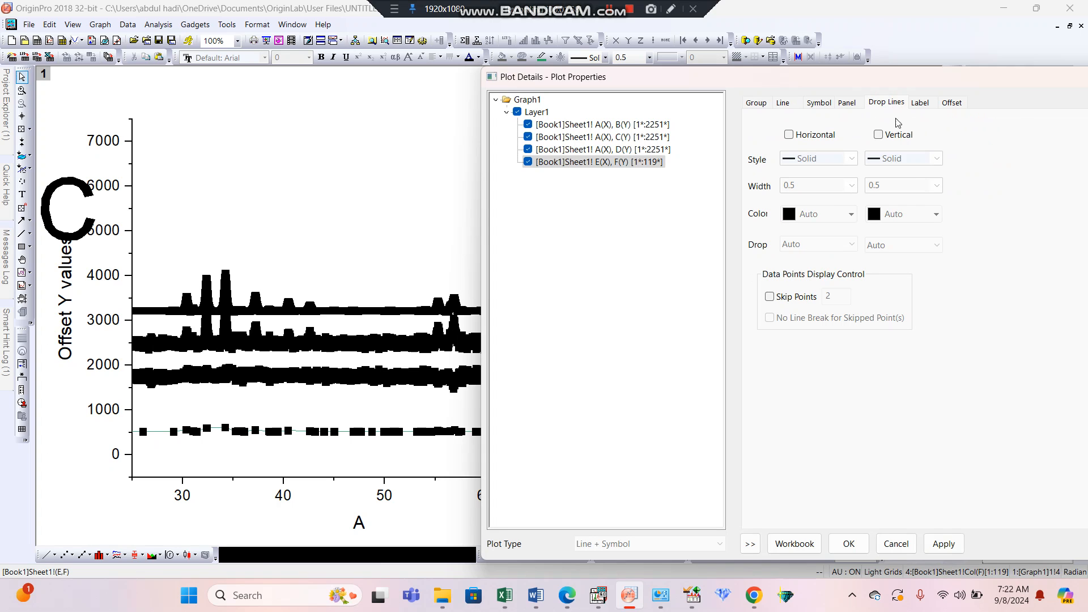
click(897, 136)
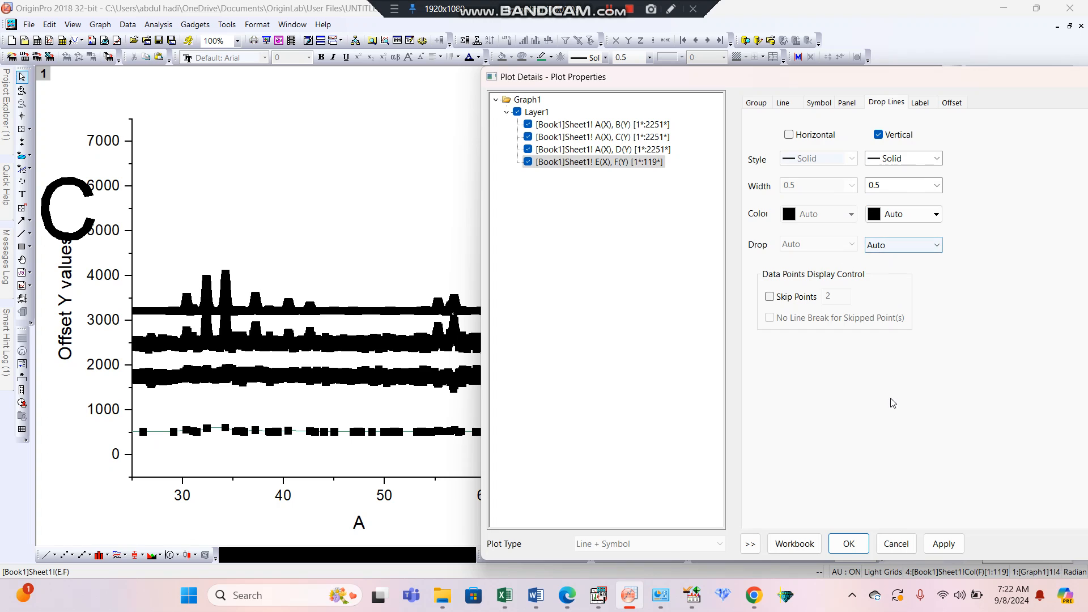
click(941, 548)
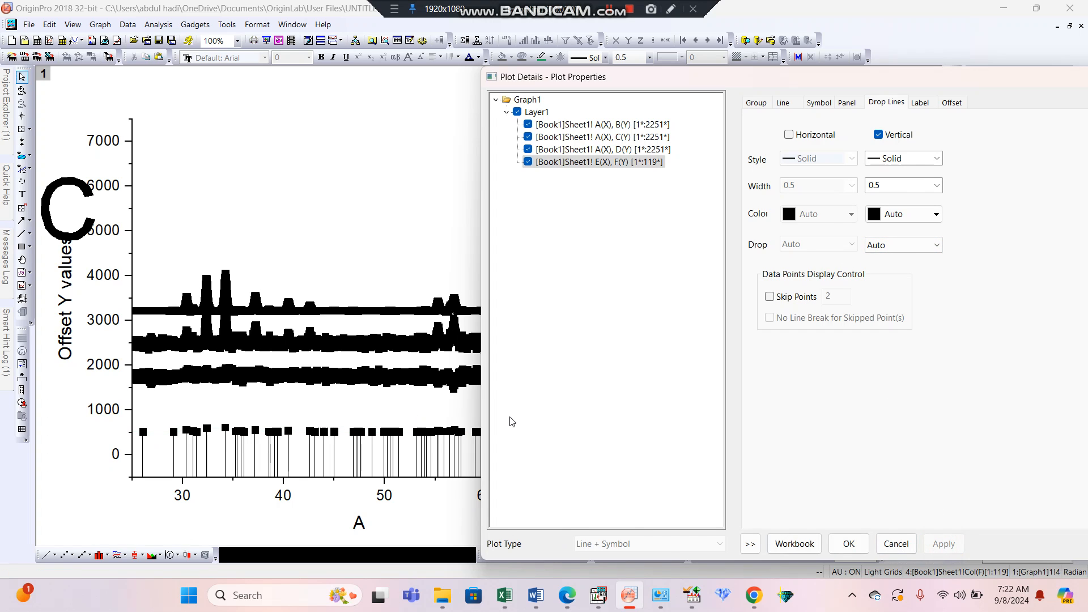
Set the F plot's symbol size to 0 and apply it.
click(818, 104)
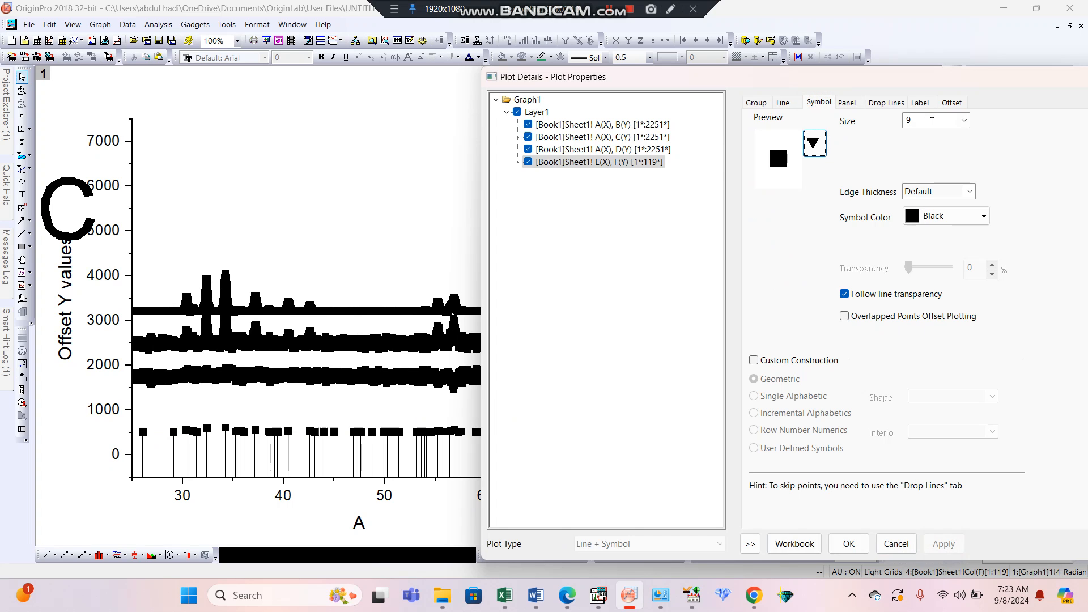
click(932, 120)
text(0)
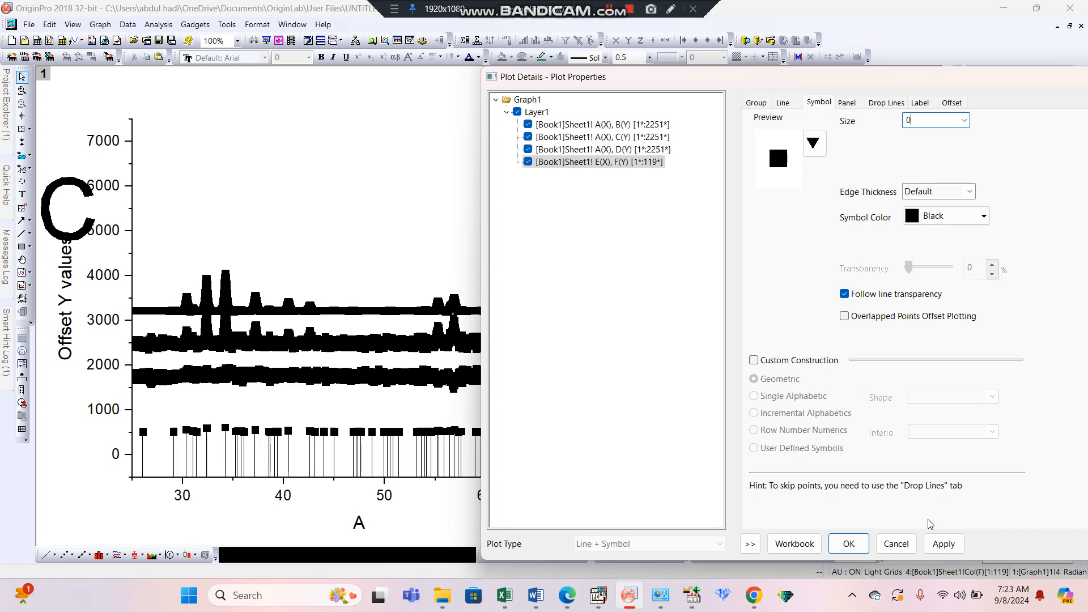
click(944, 544)
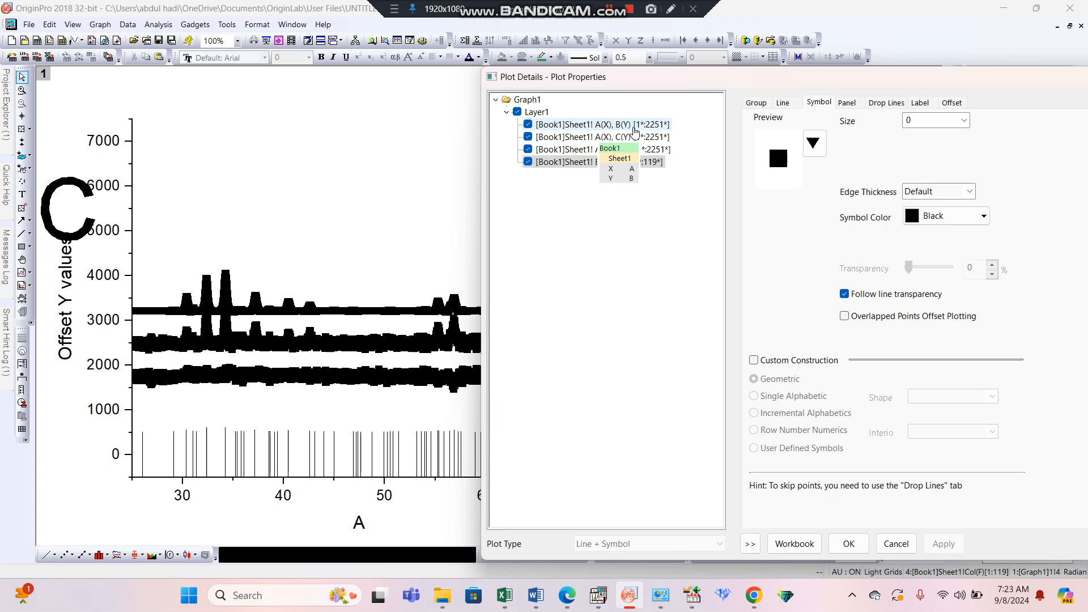
Give the B plot solid circle symbols with size 2 and apply the change.
click(642, 126)
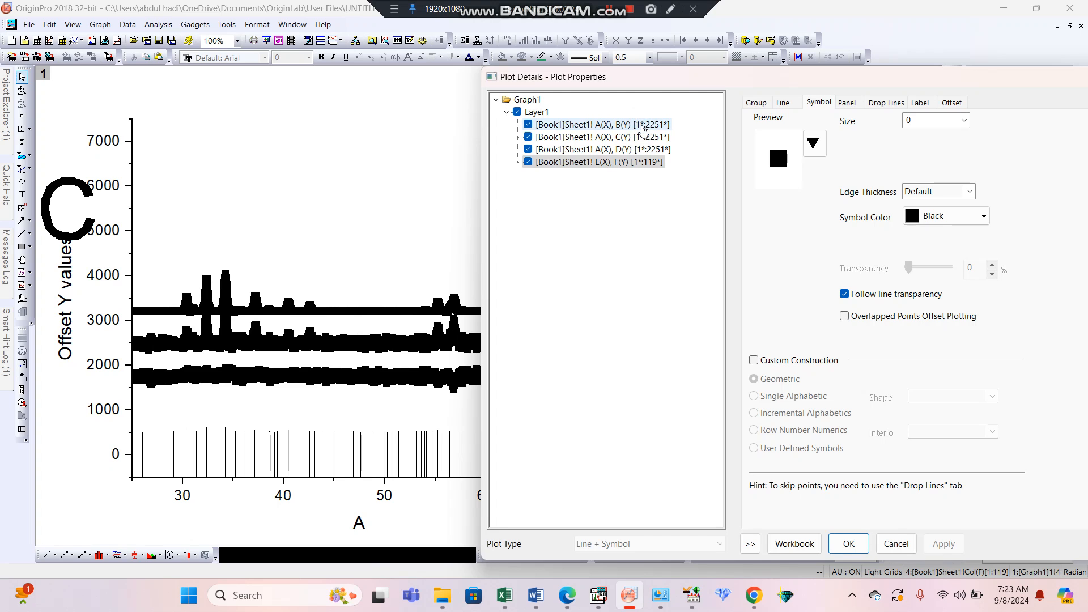
click(643, 128)
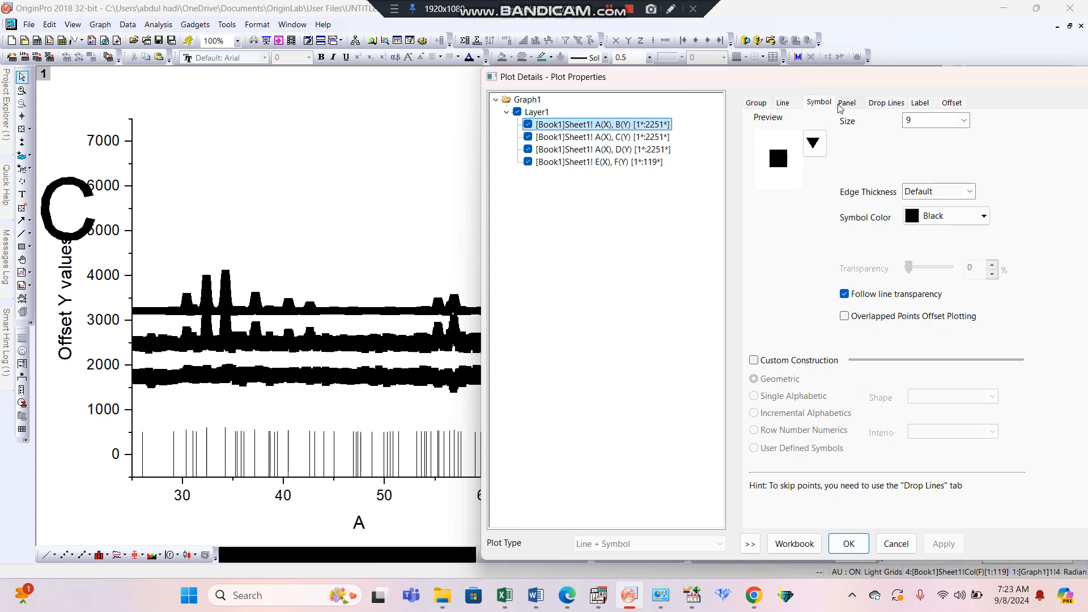
double_click(922, 119)
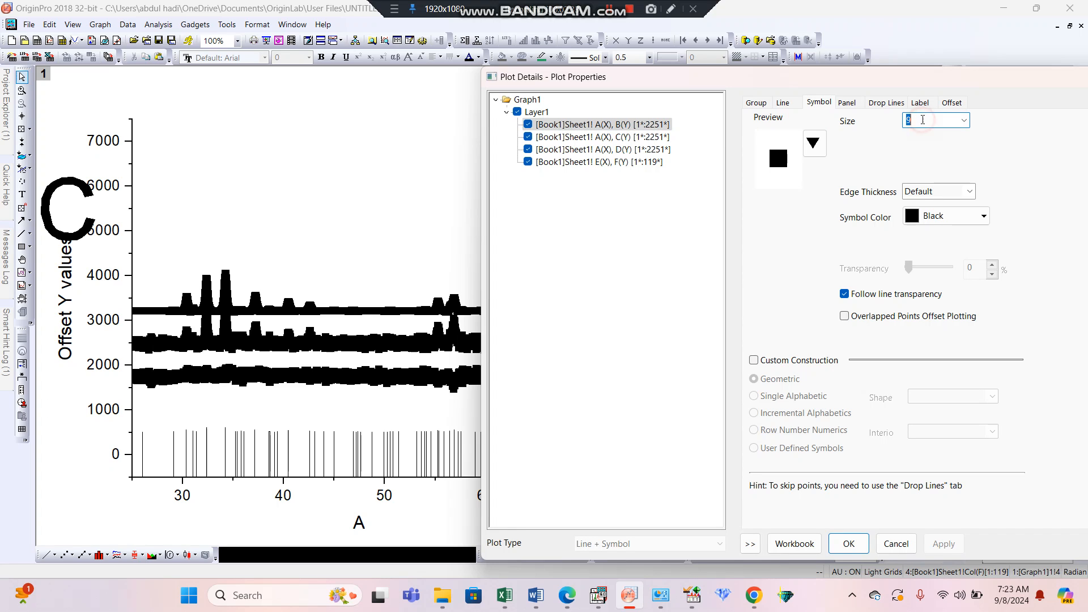
text(2)
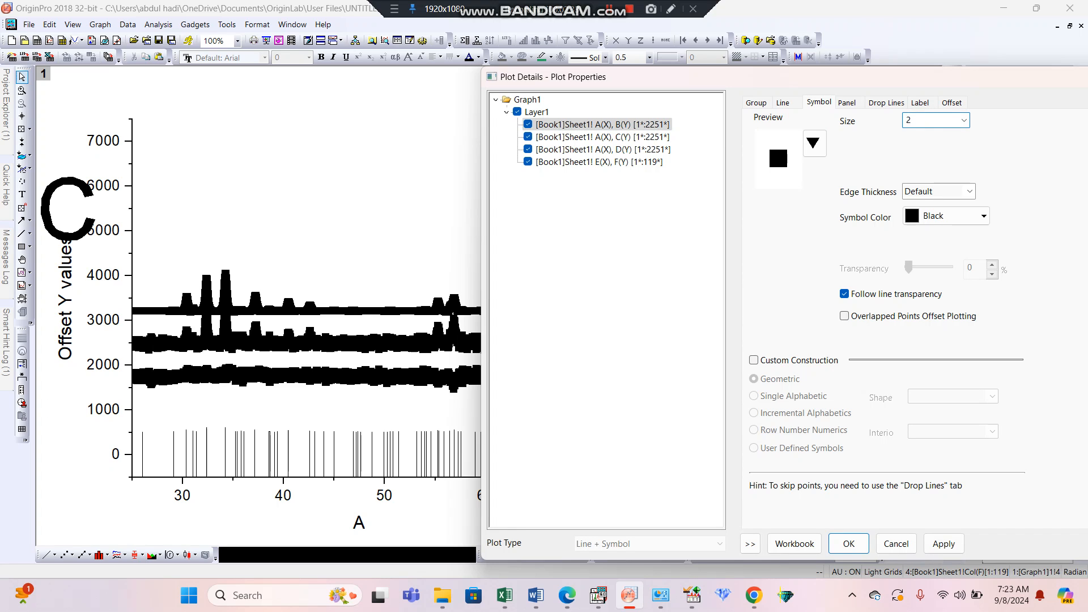
click(813, 146)
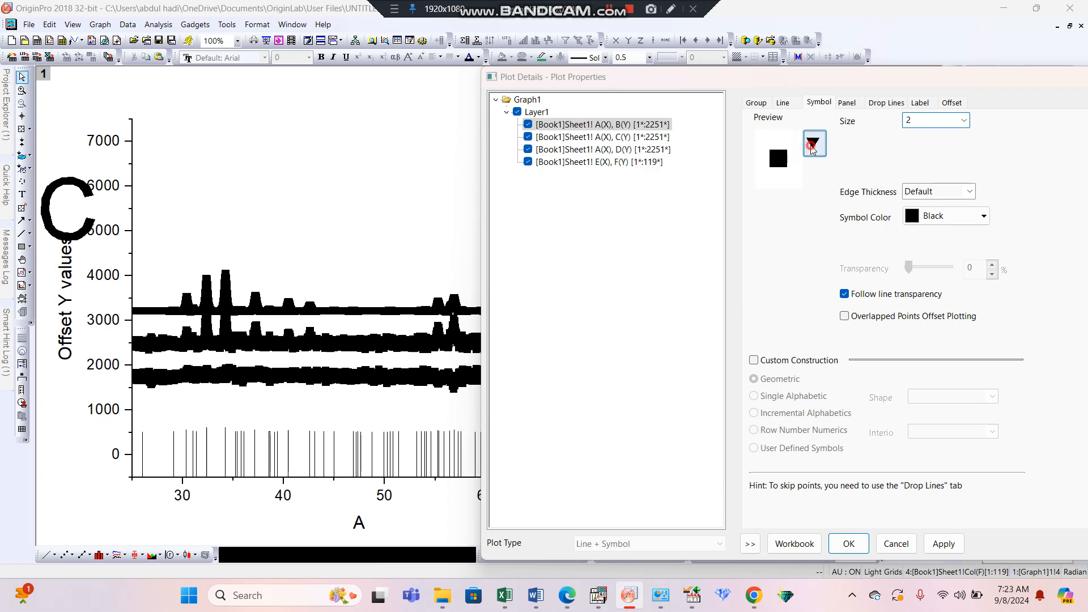
click(748, 179)
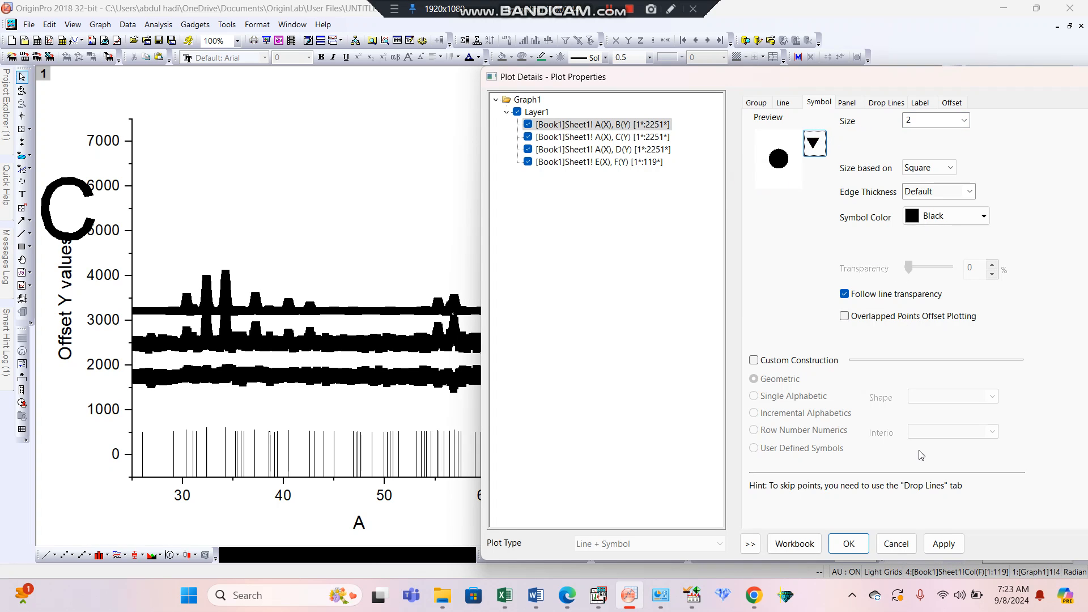
click(954, 548)
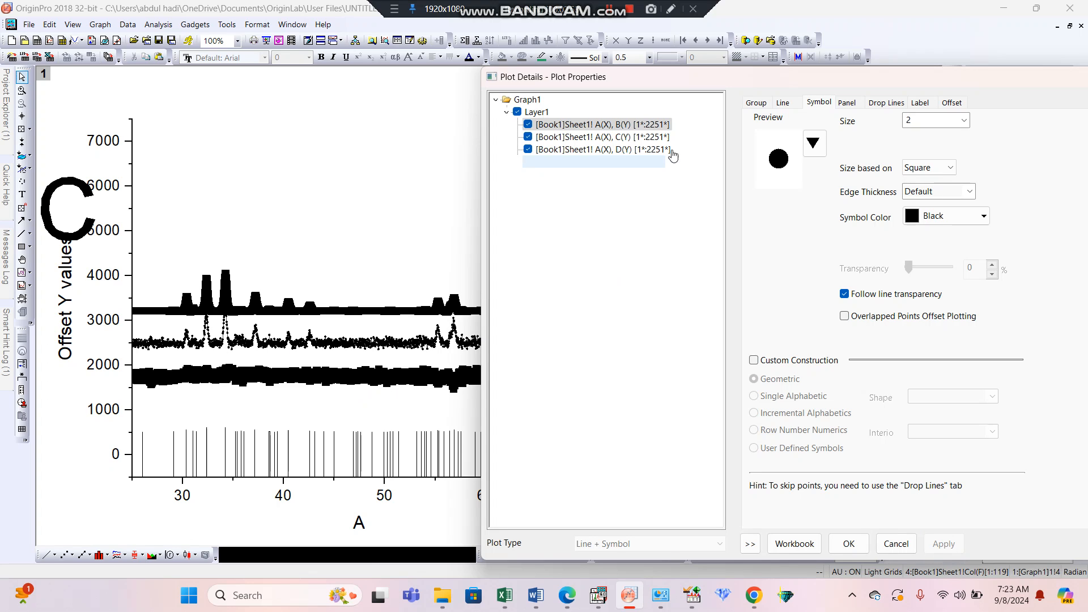
Give the C plot solid circle symbols with size 2.
click(651, 140)
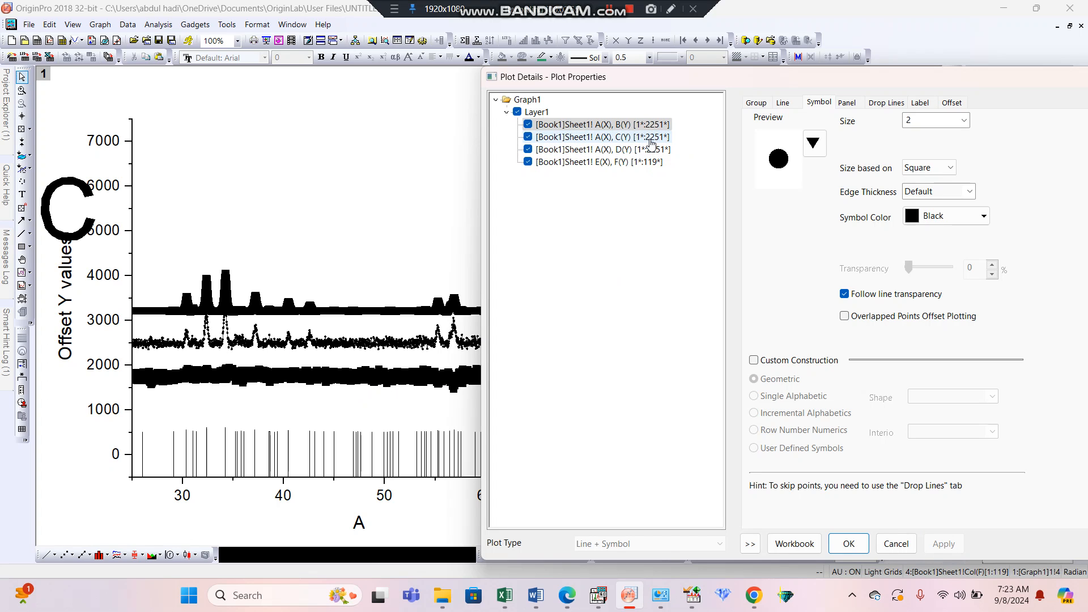
click(650, 141)
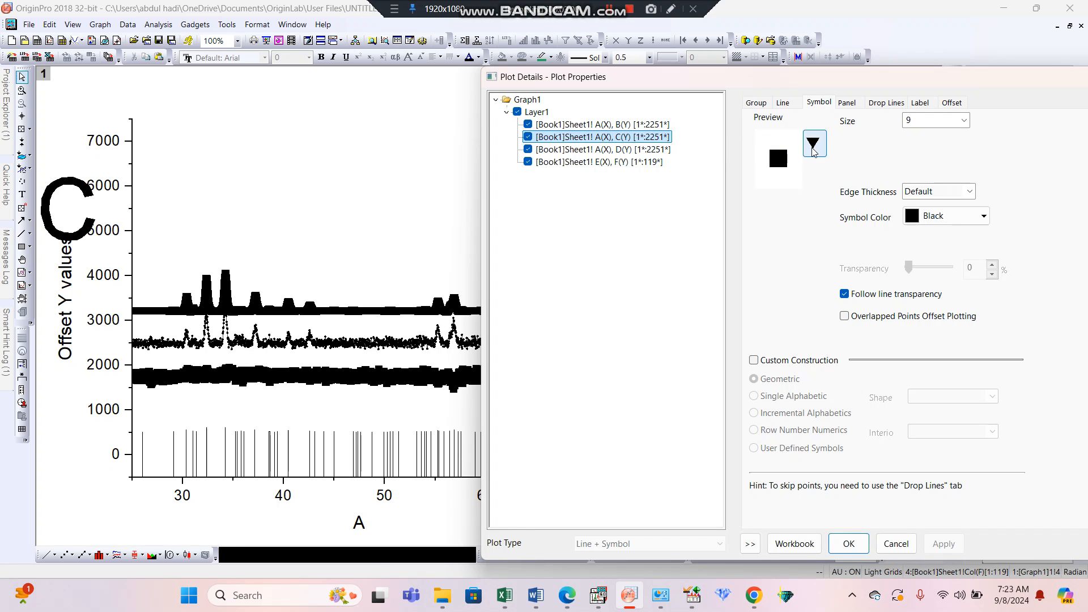
click(783, 102)
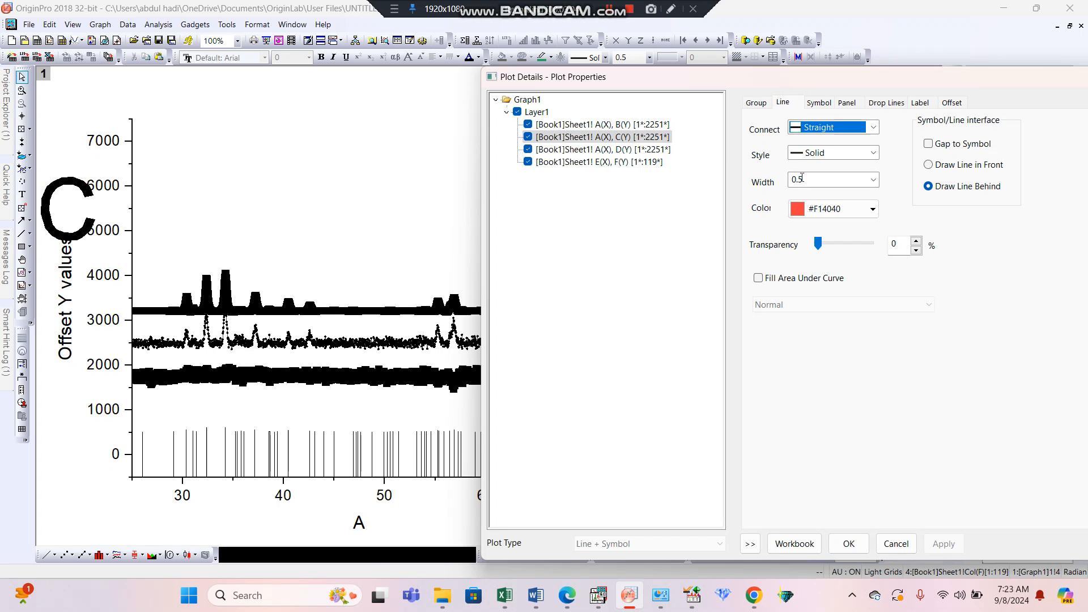
click(822, 103)
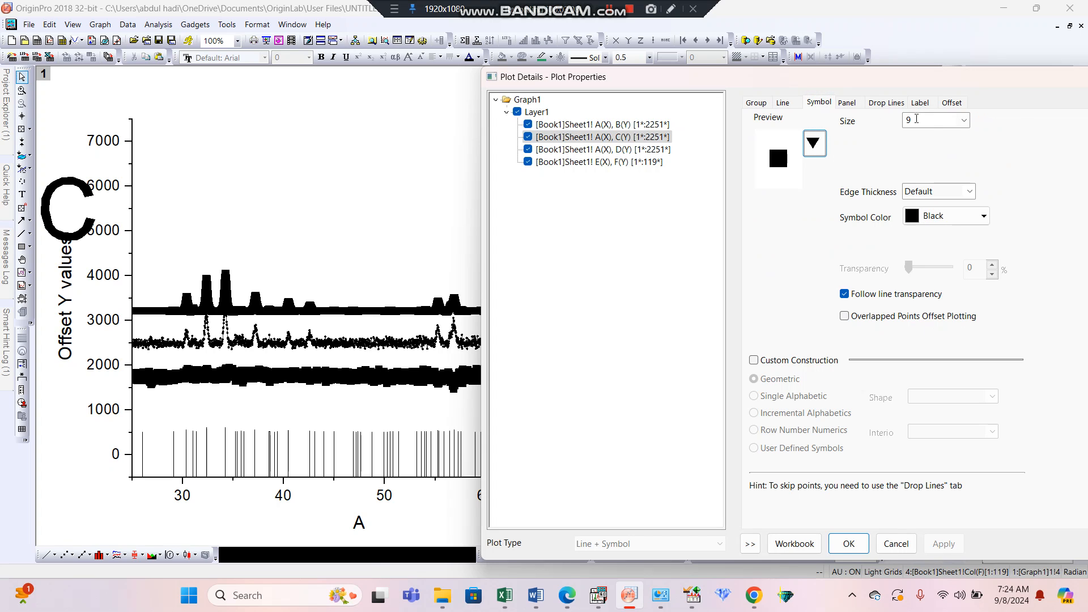
click(919, 119)
key(BackSpace)
text(2)
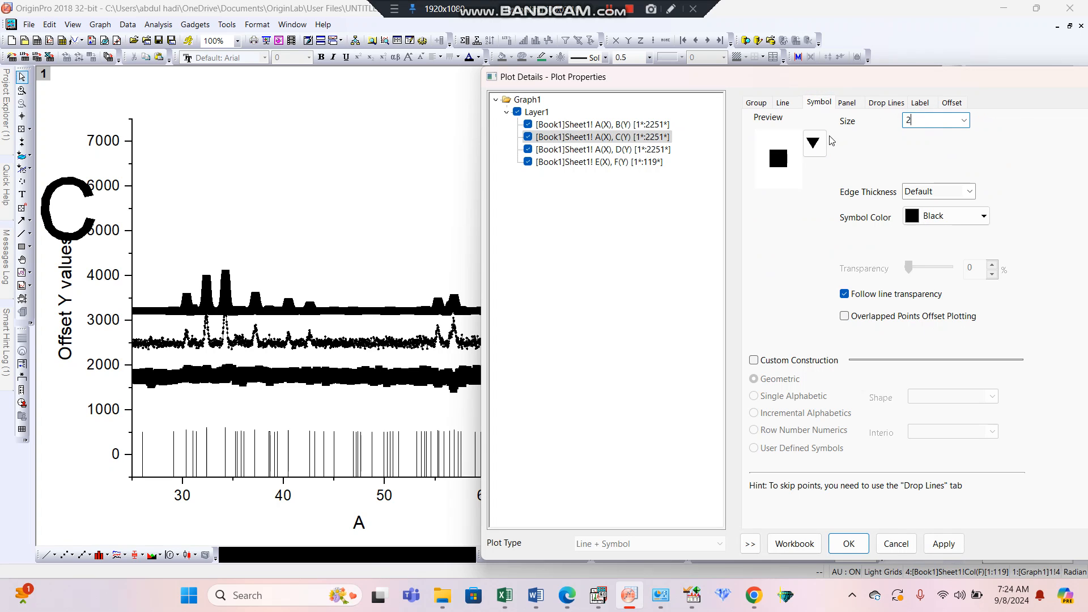
click(814, 143)
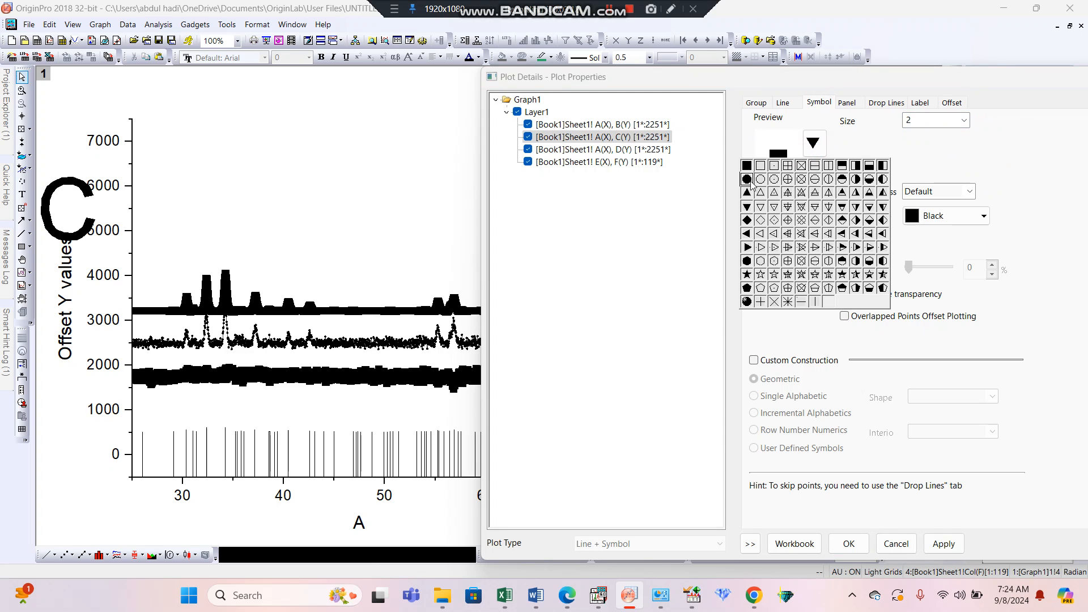
click(747, 180)
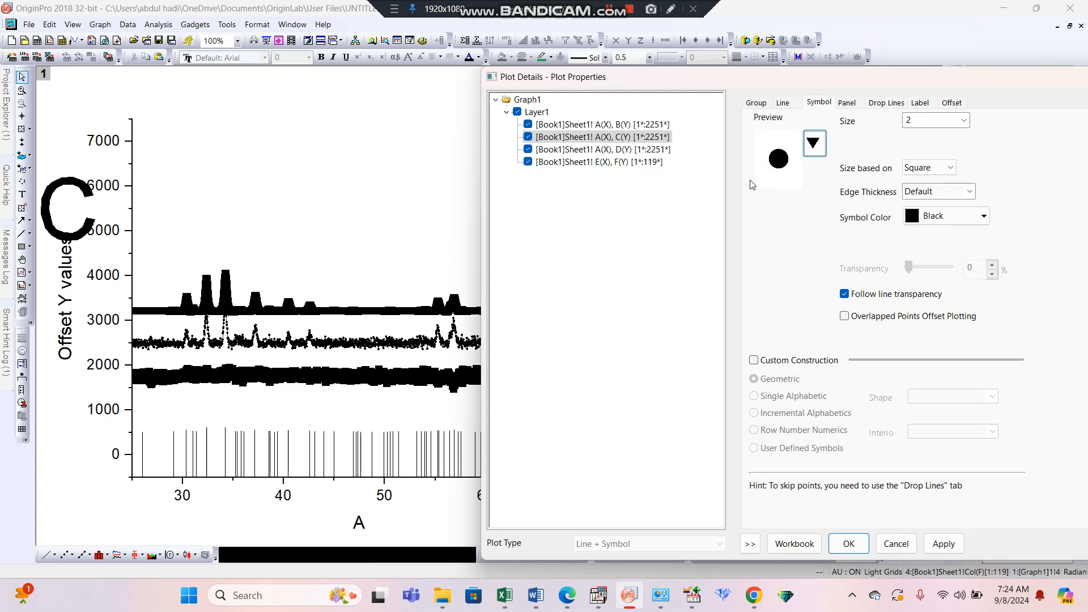
Set the C plot's symbol color to Red and apply the change.
click(815, 145)
click(814, 145)
click(984, 216)
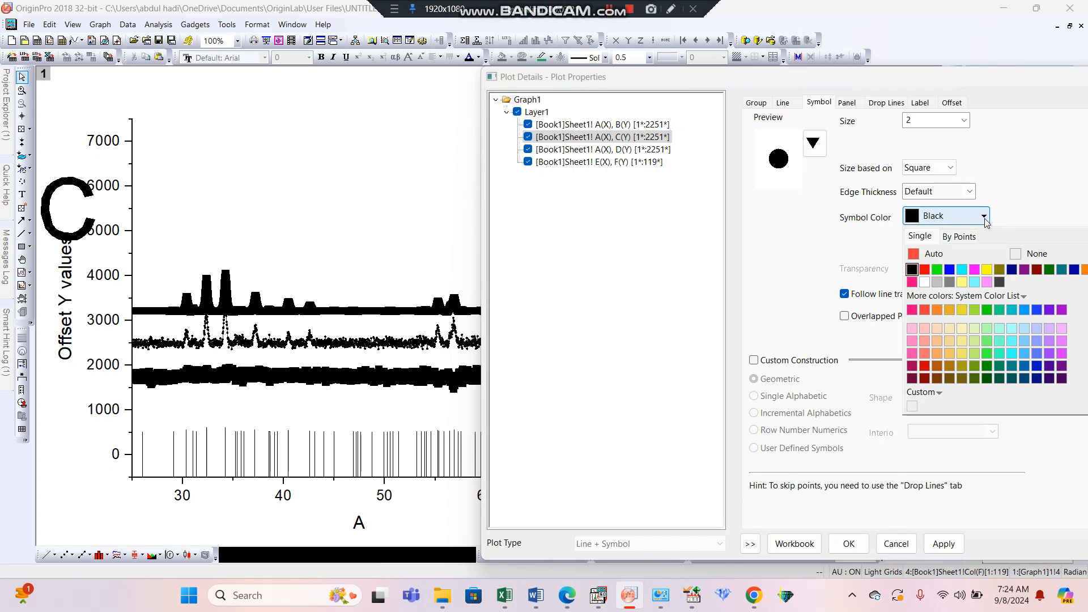
click(927, 269)
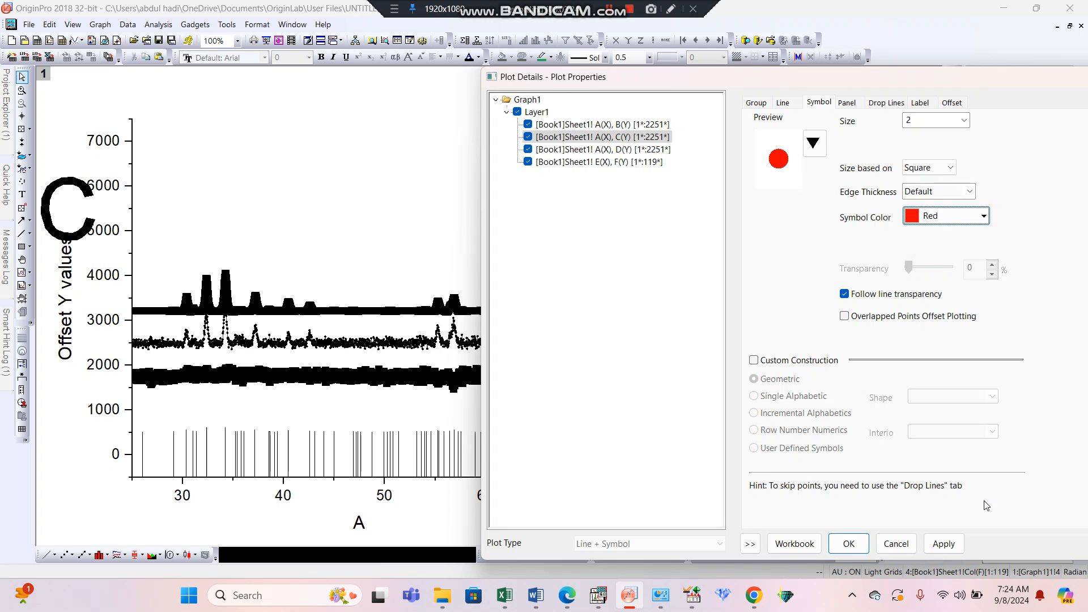
click(932, 547)
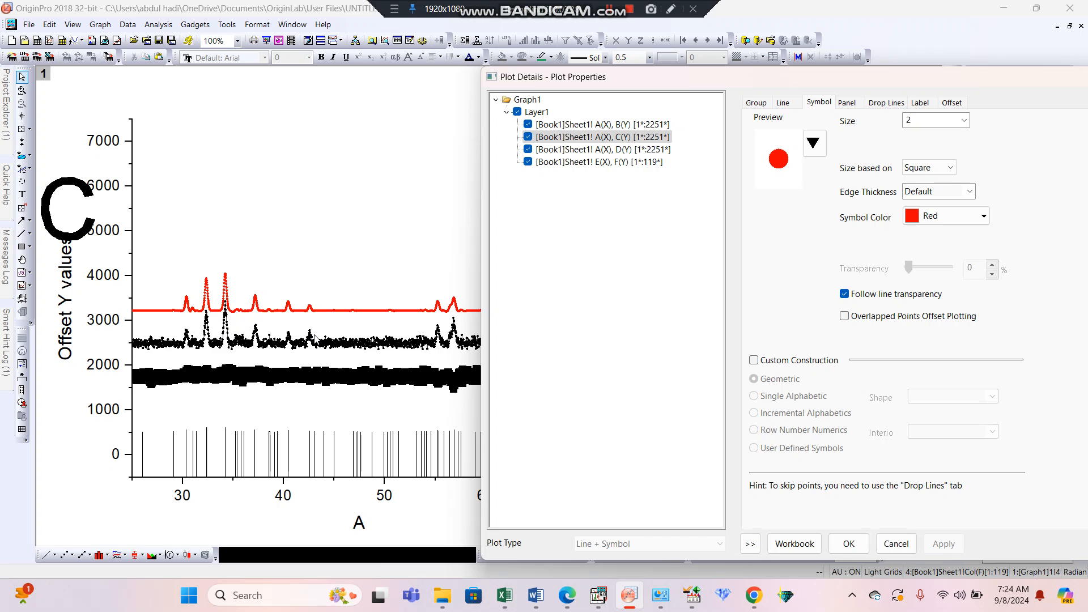
Give the D plot solid circle symbols in Navy with size 2 and apply the change.
click(561, 149)
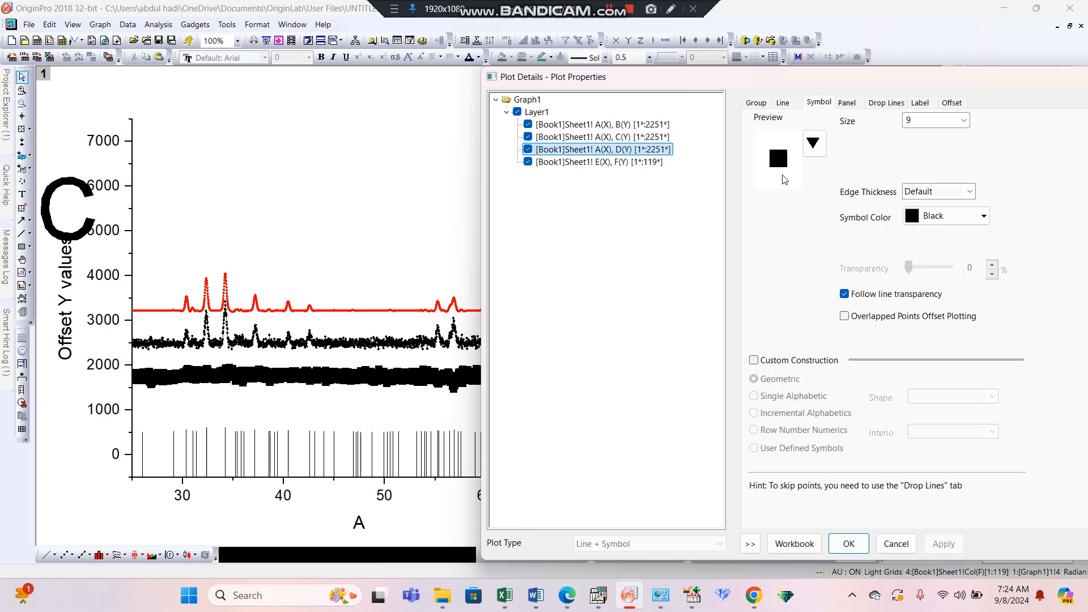
click(815, 144)
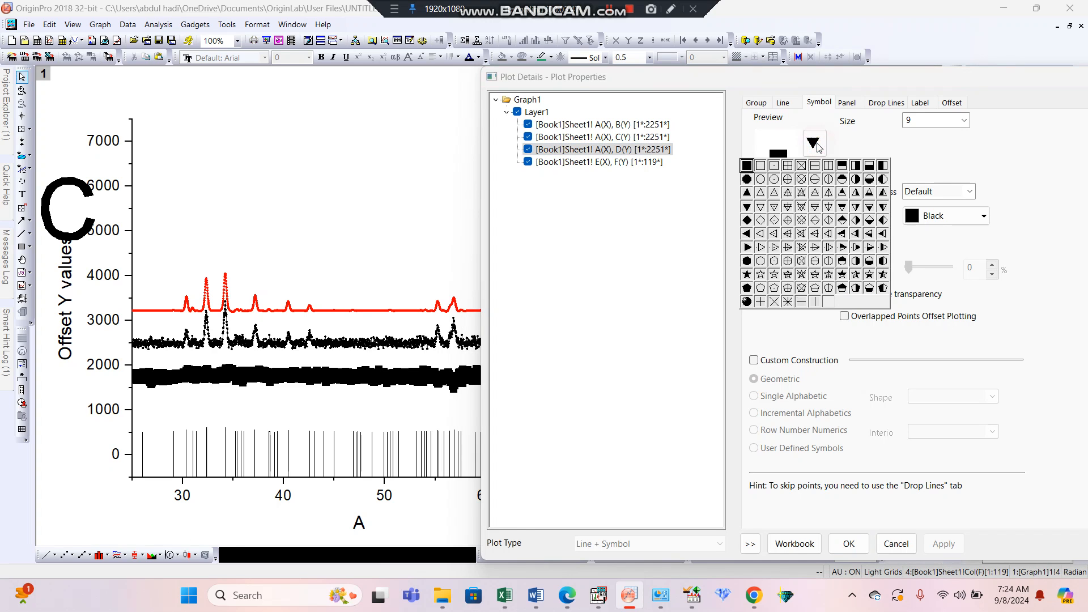
click(747, 179)
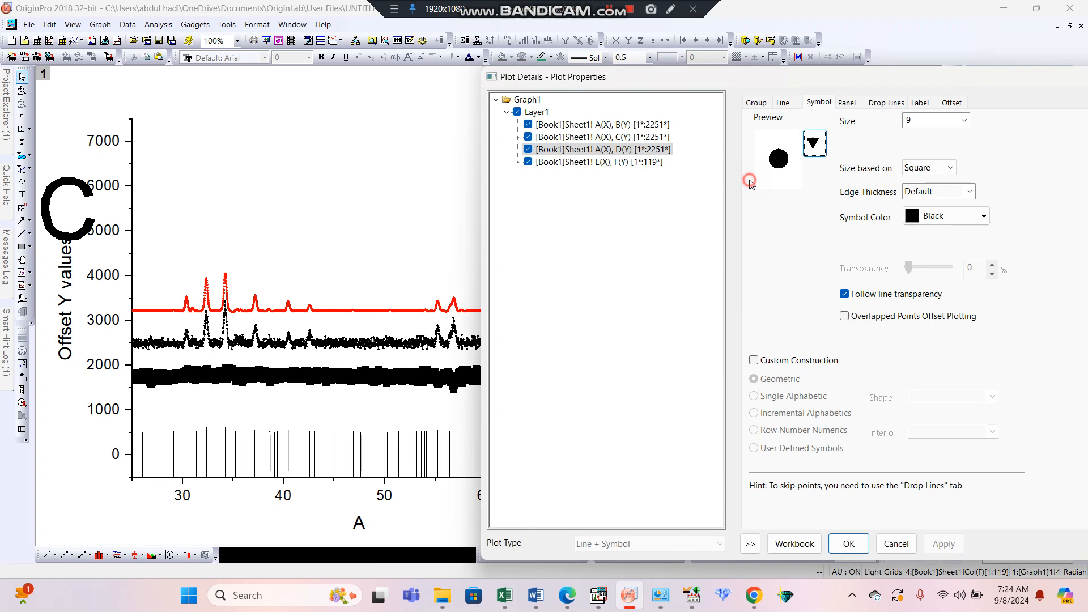
click(982, 217)
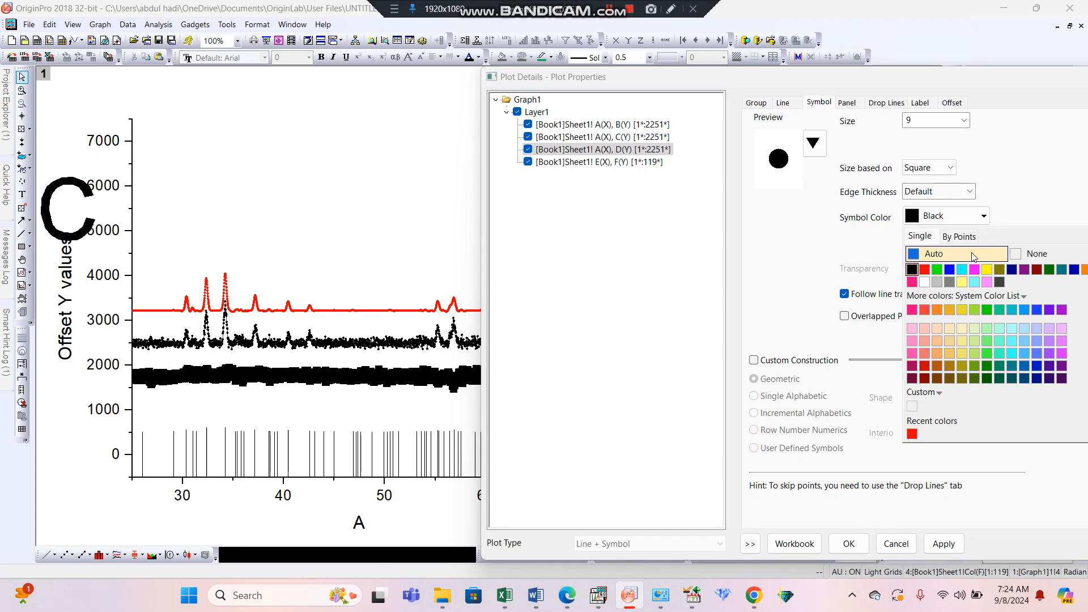
click(1011, 270)
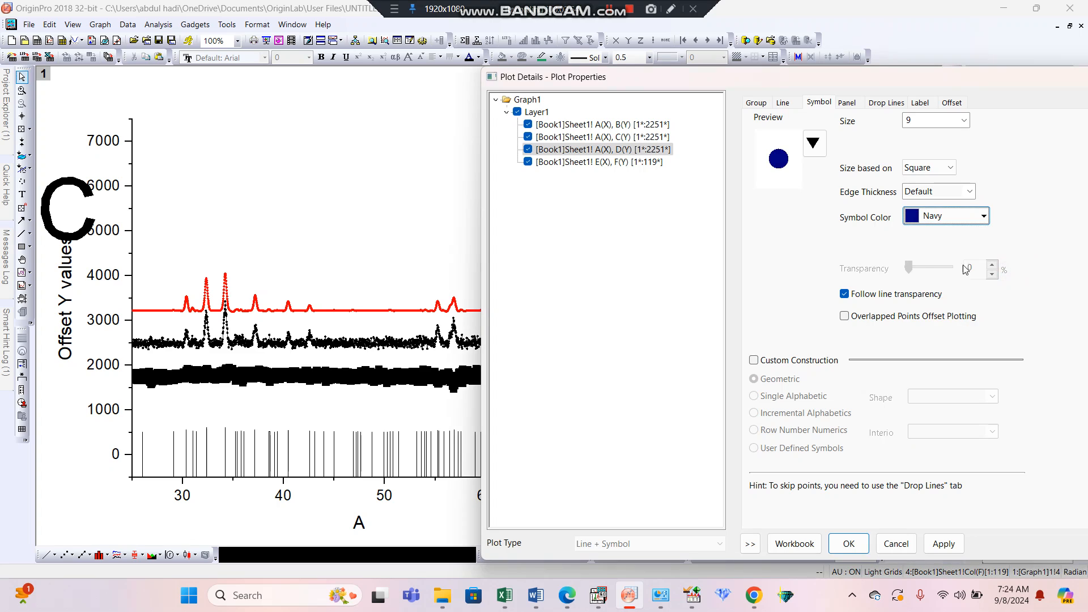
double_click(932, 121)
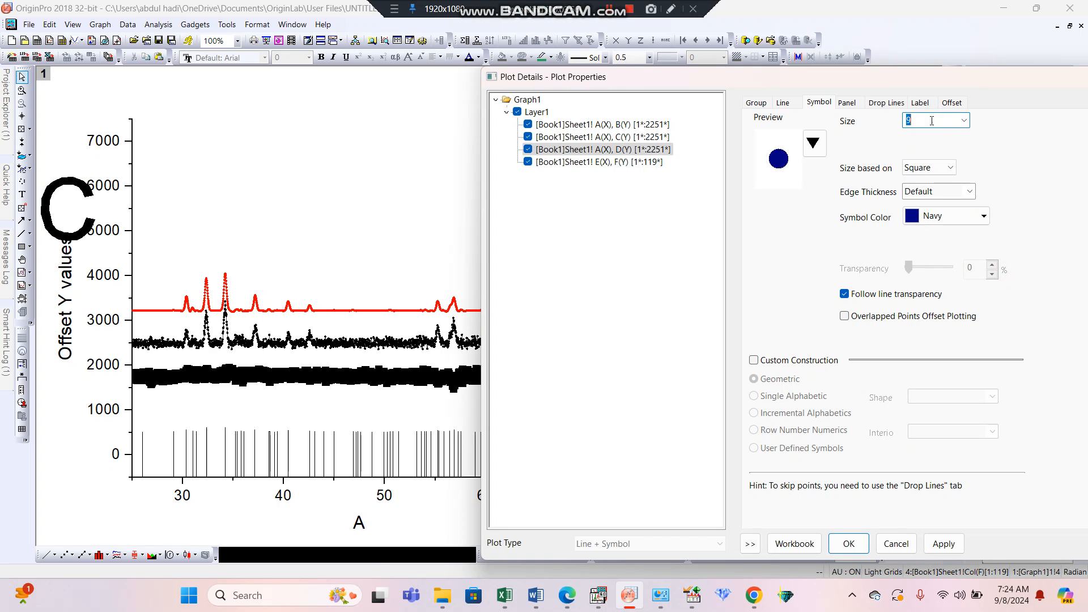
click(938, 544)
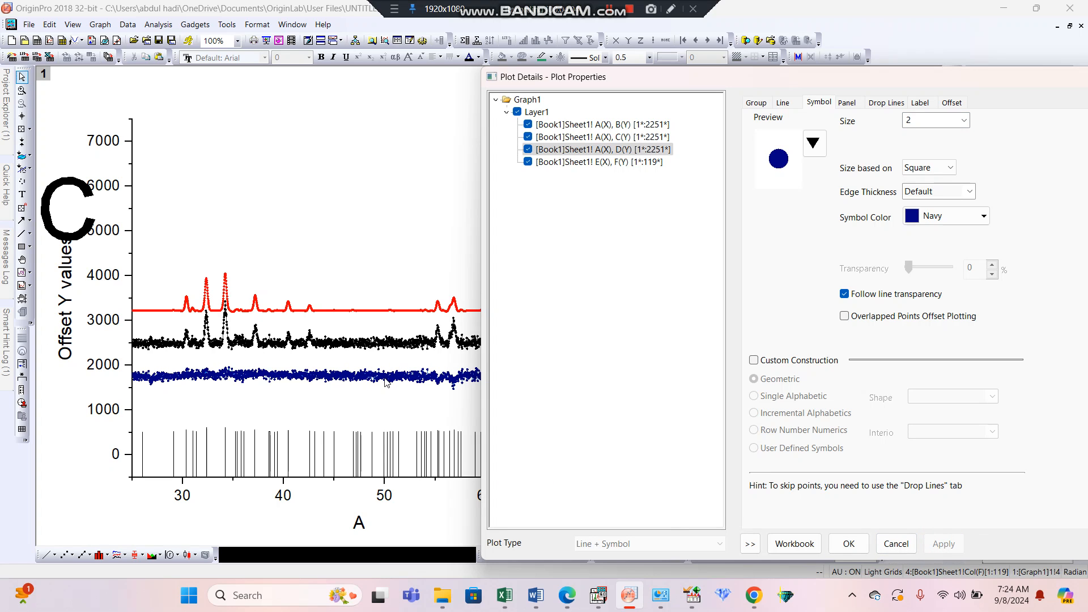
Reduce the D plot's symbol size to 1 and accept the plot properties.
double_click(919, 119)
text(1)
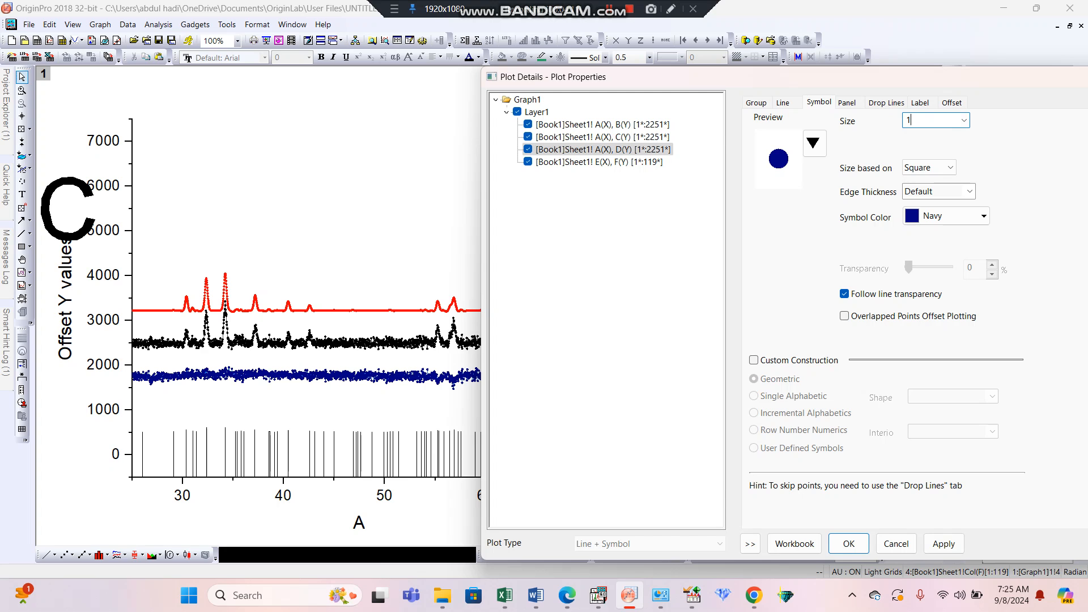
click(849, 544)
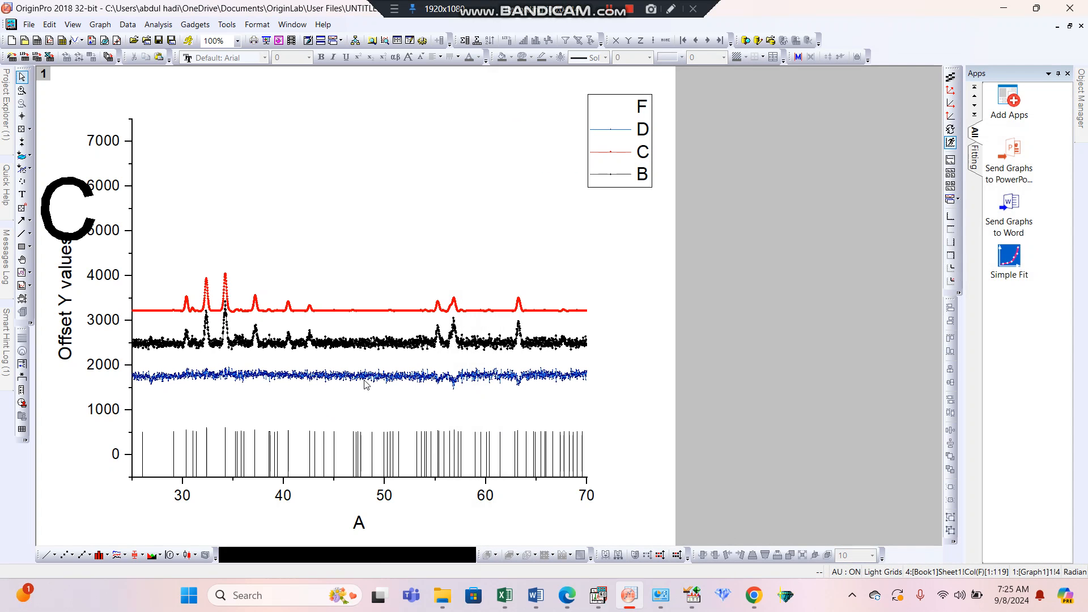
Move the blue D curve down to about 1200 and the black B curve up onto the red C curve.
click(333, 380)
drag(333, 380, 332, 403)
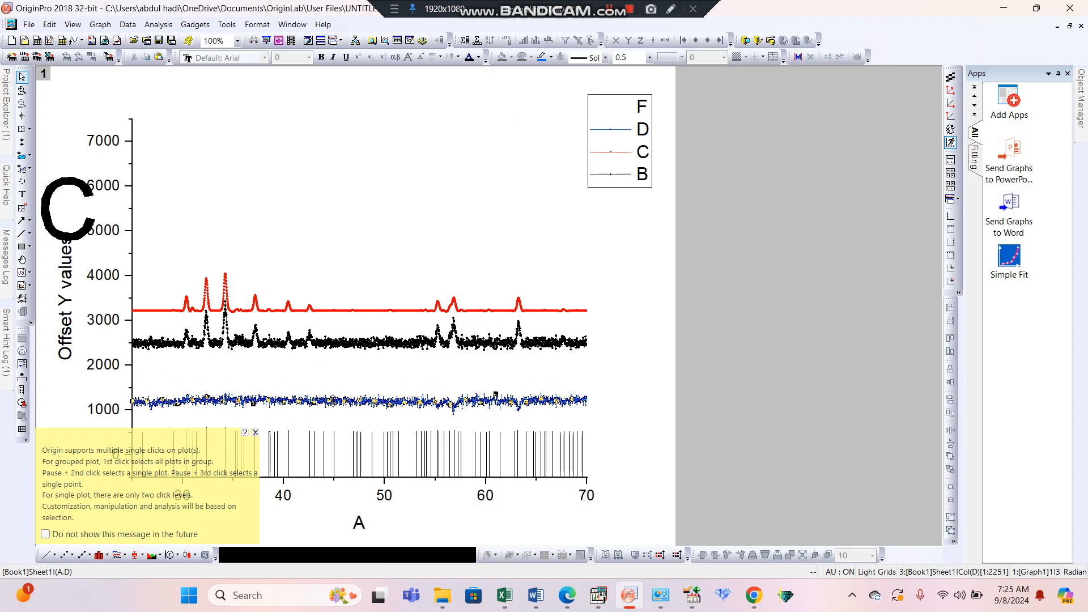
click(358, 344)
drag(358, 344, 356, 312)
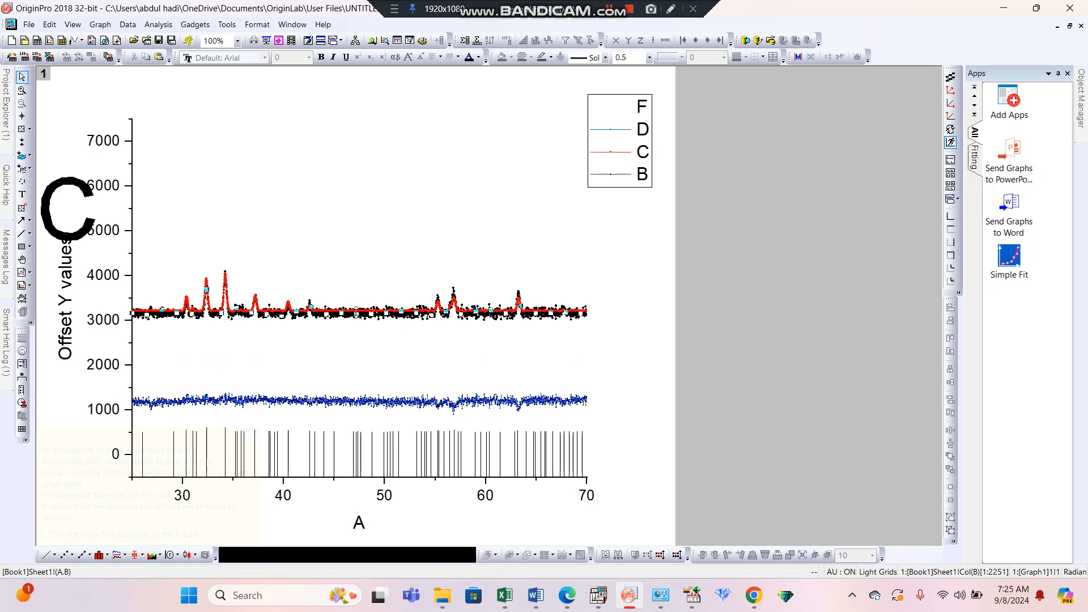
click(361, 317)
click(362, 318)
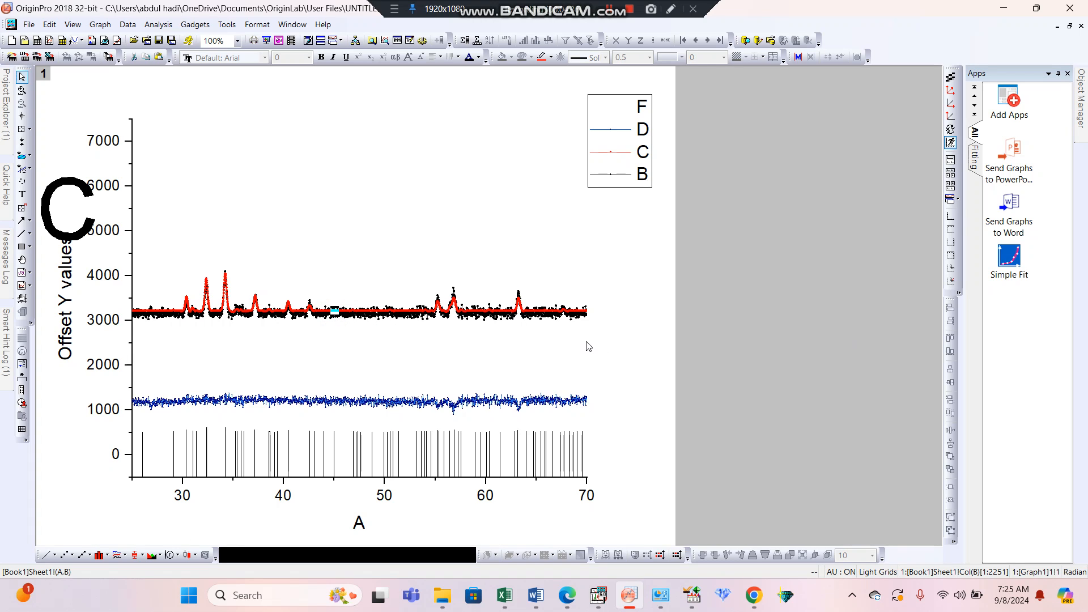
Nudge the red C curve vertically until its baseline overlaps the upper edge of the black B curve at about 3250.
click(285, 316)
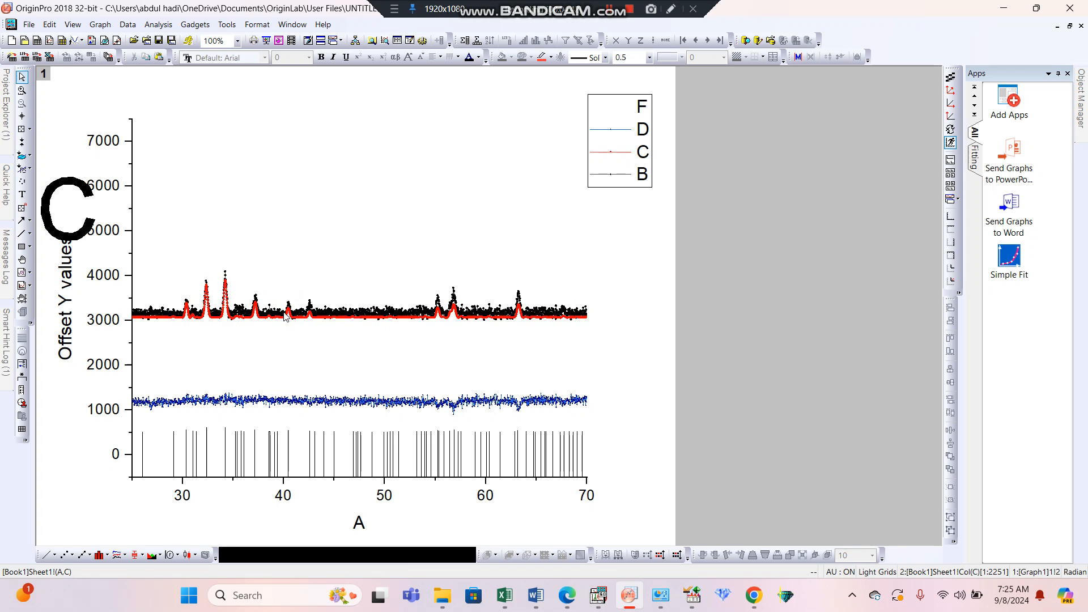
key(Up)
key(Up)
key(Up)
key(Up)
key(Up)
key(Up)
key(Up)
key(Up)
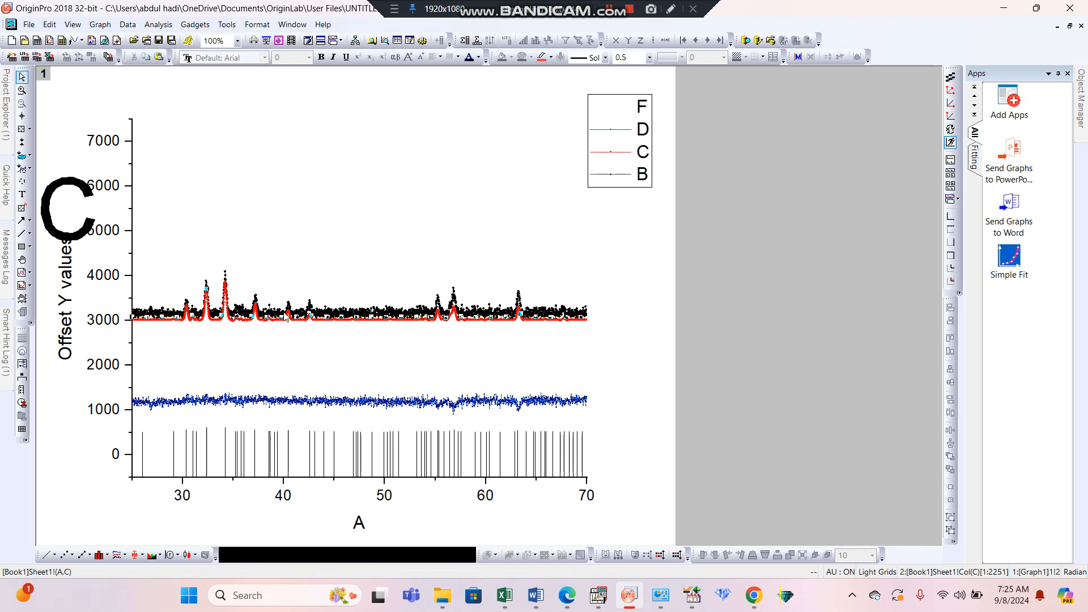
key(Down)
key(Down)
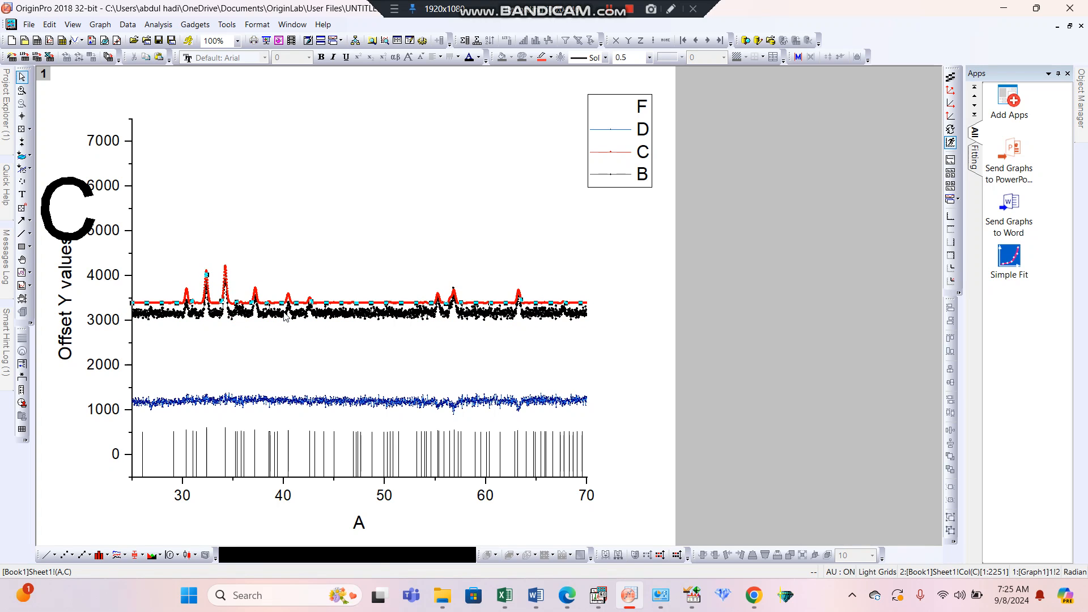
key(Down)
key(Down)
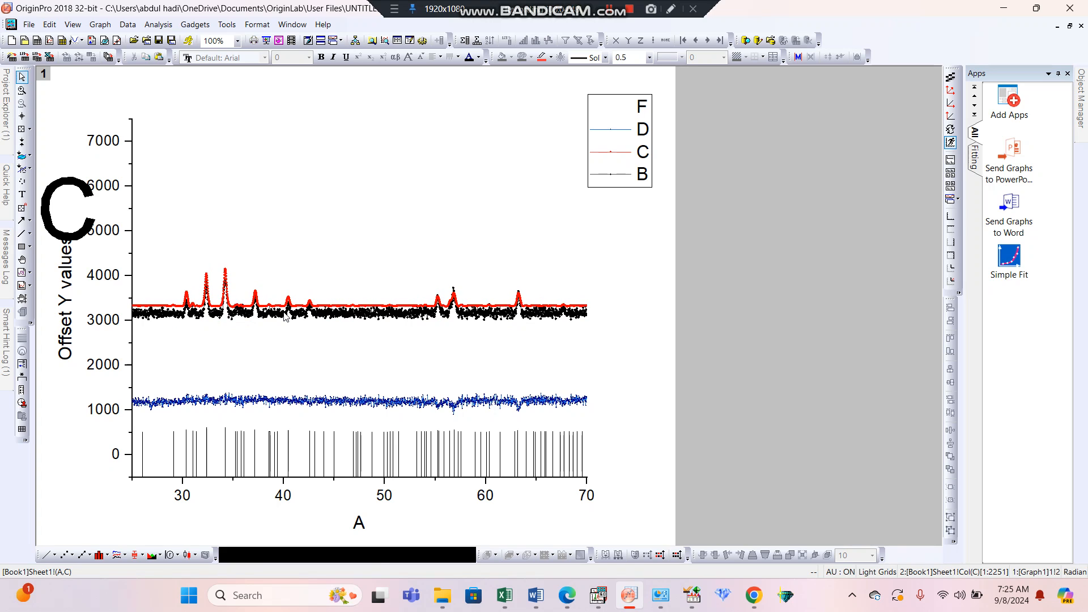
key(Down)
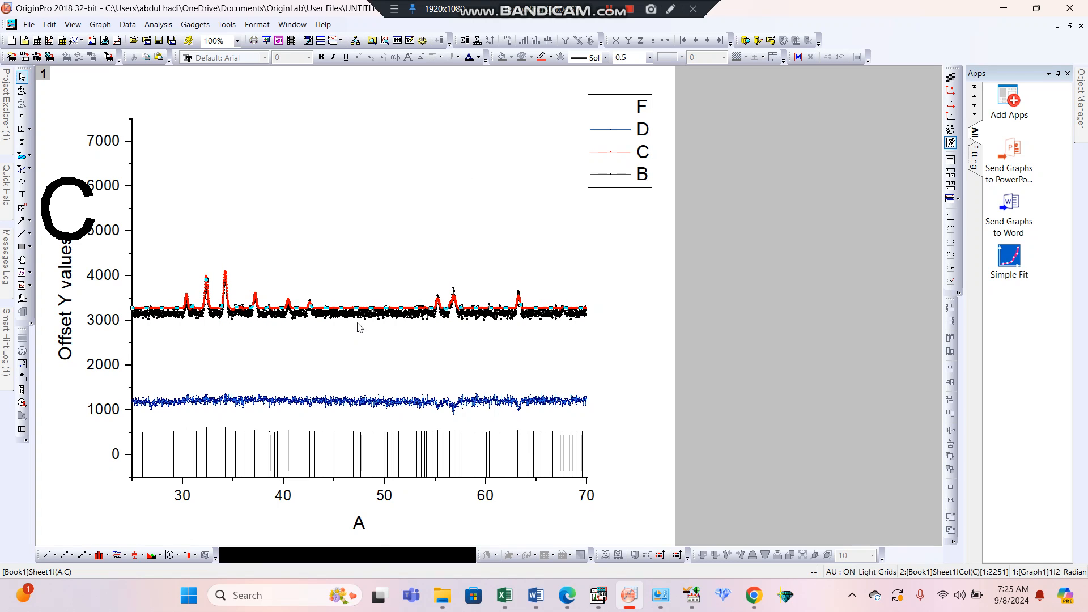
click(383, 497)
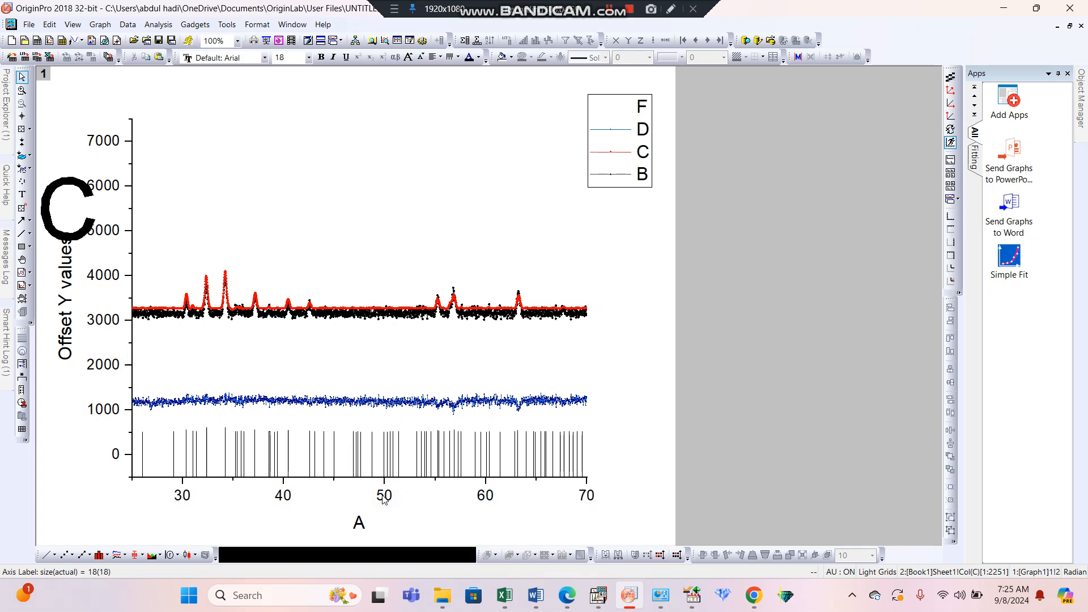
click(608, 16)
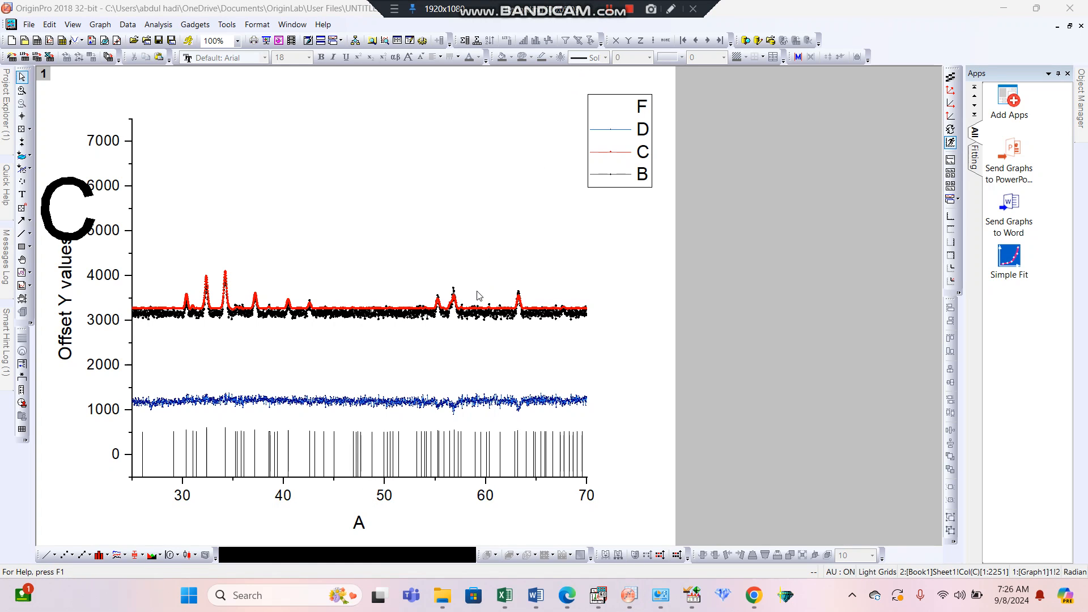
Set the bottom axis tick labels to font size 26 and bold.
click(287, 497)
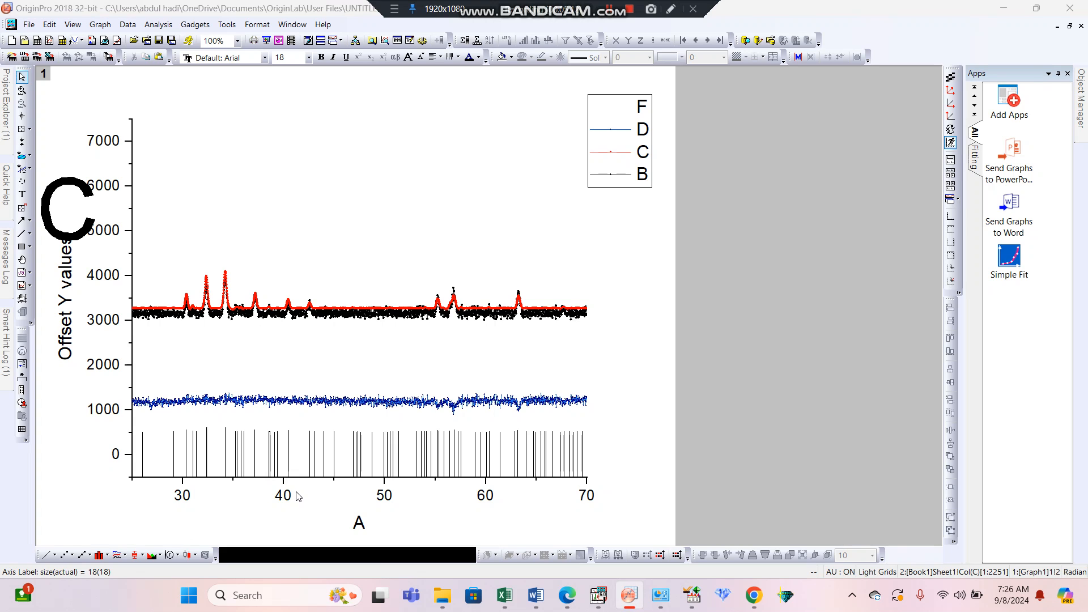
double_click(295, 496)
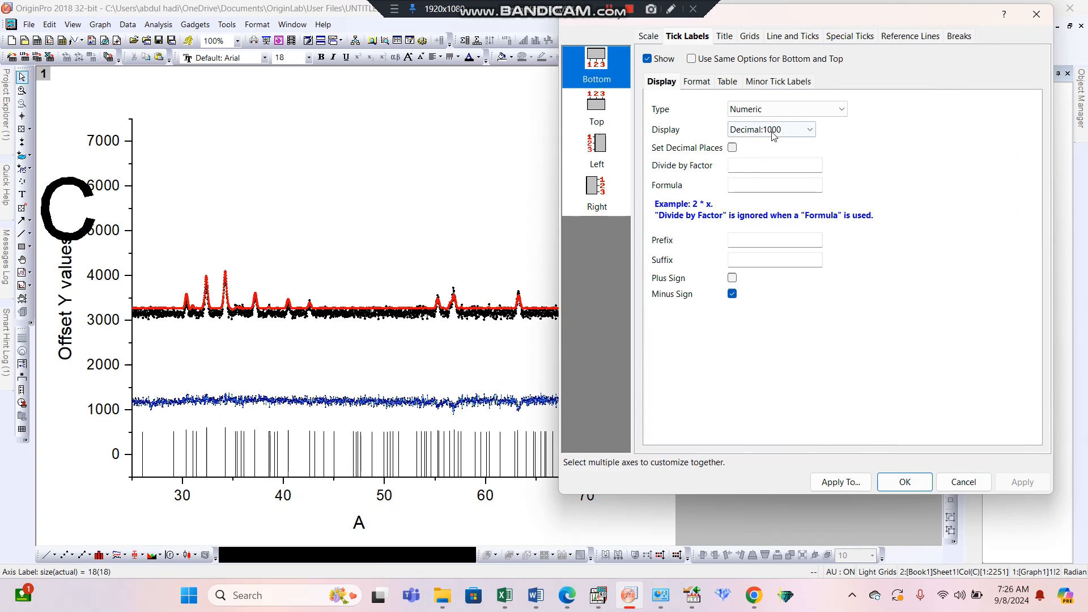
click(698, 82)
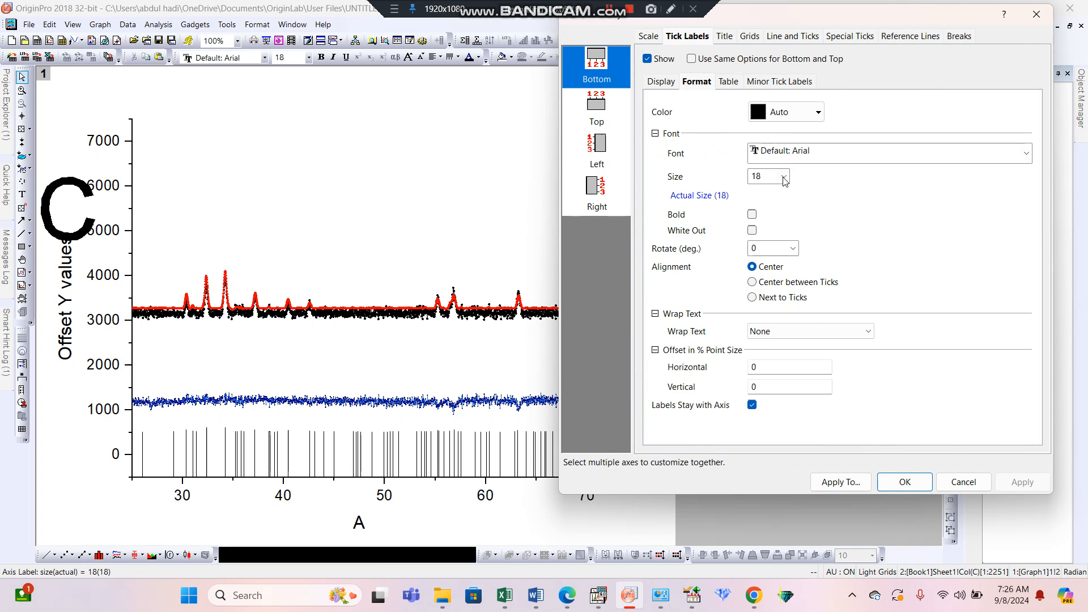
click(785, 178)
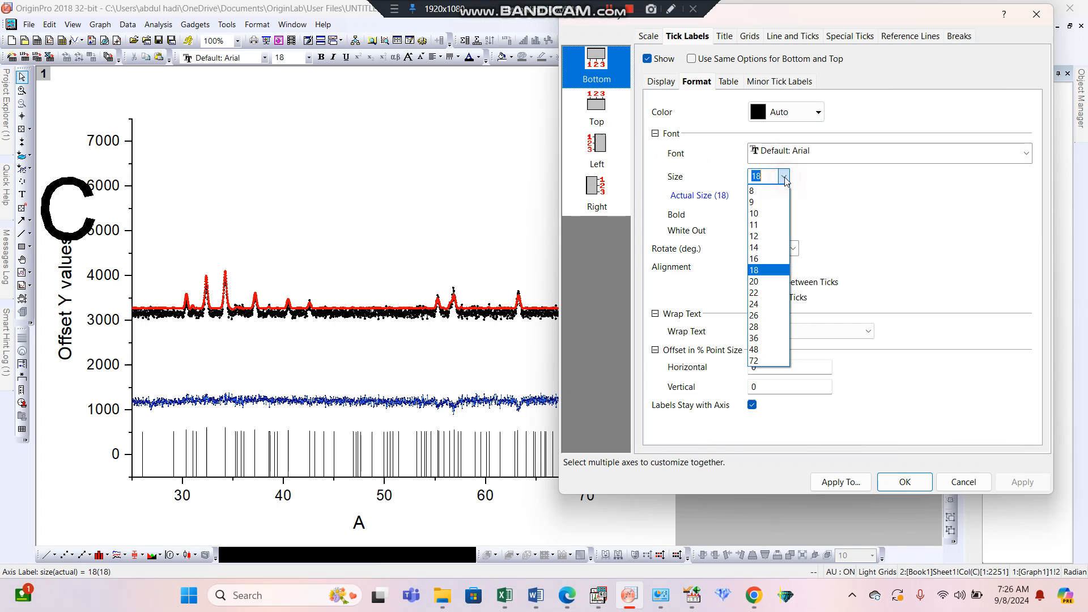
click(766, 316)
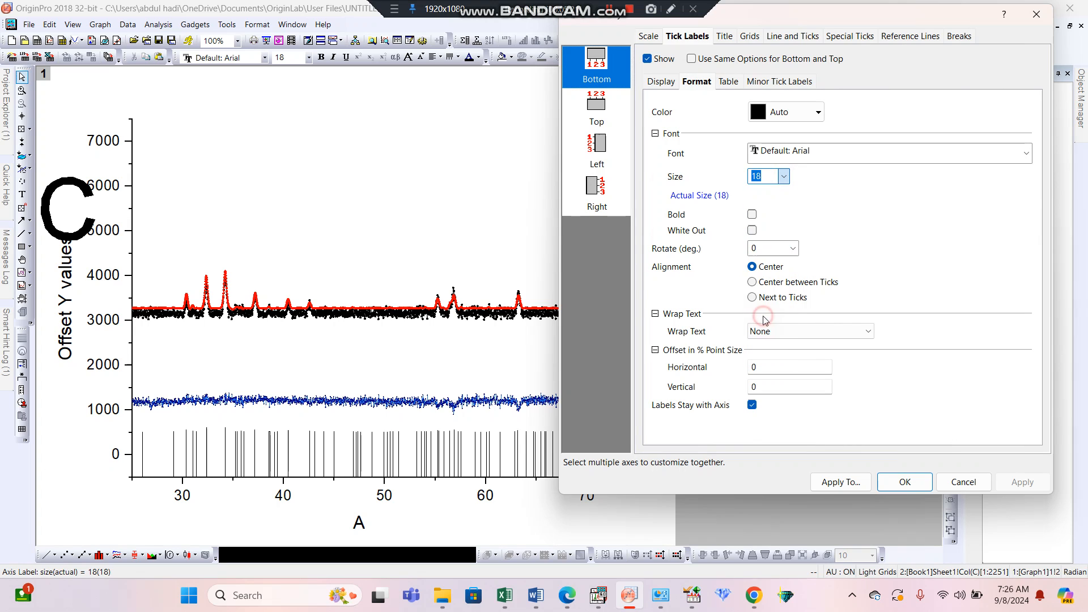
click(752, 215)
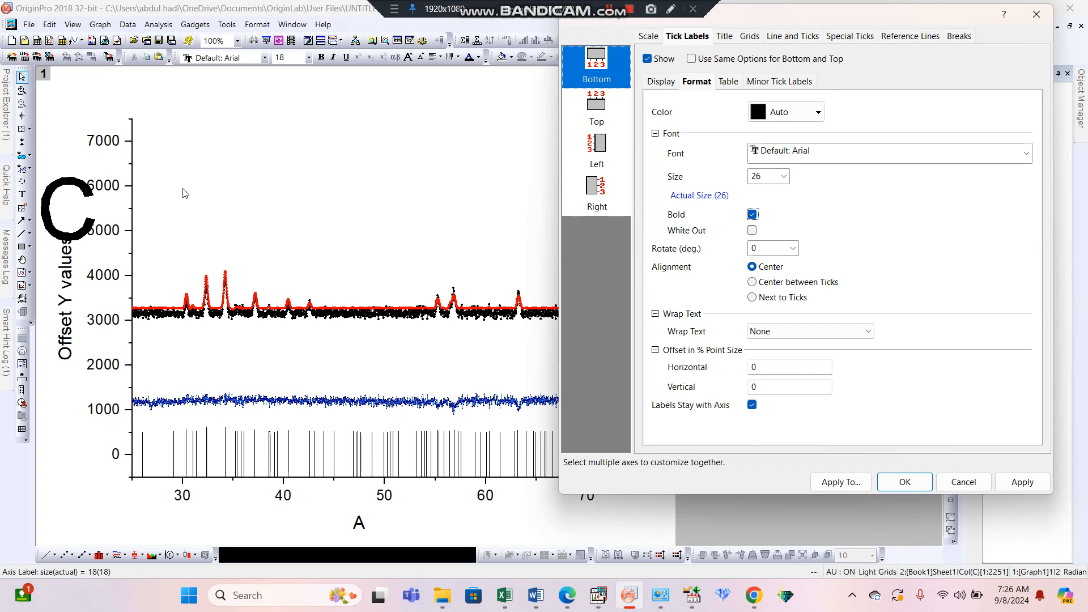
Set the left axis tick labels to font size 26 and bold, and accept the axis settings.
click(601, 152)
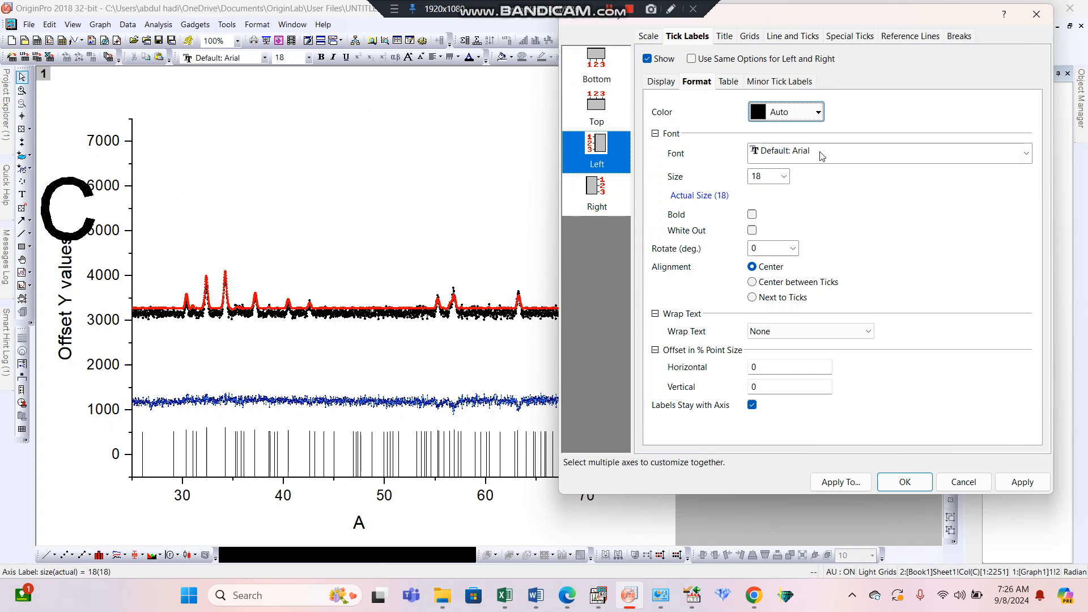
click(784, 177)
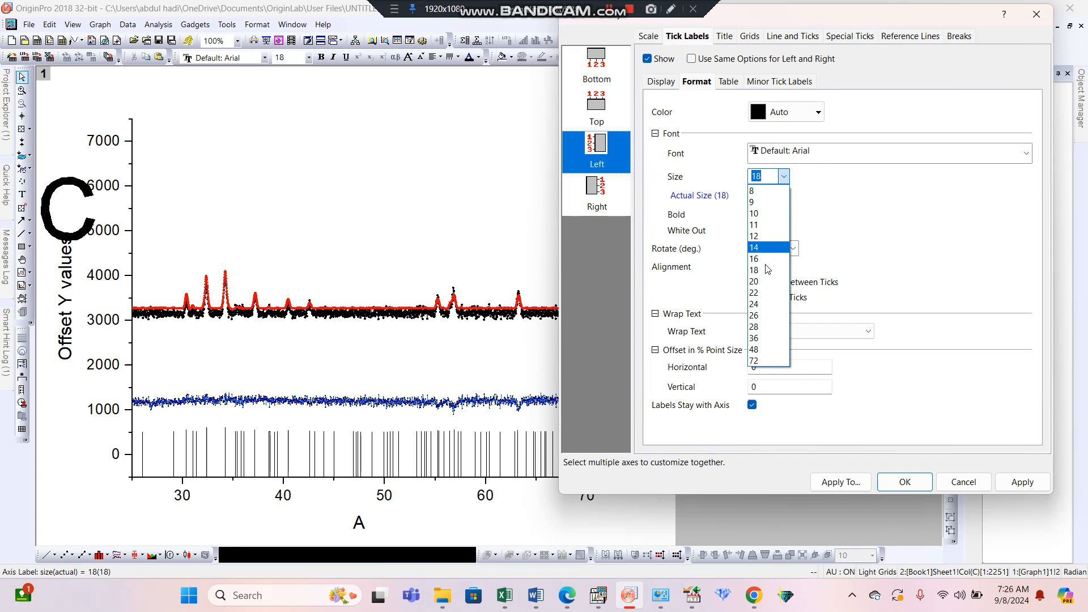
click(763, 316)
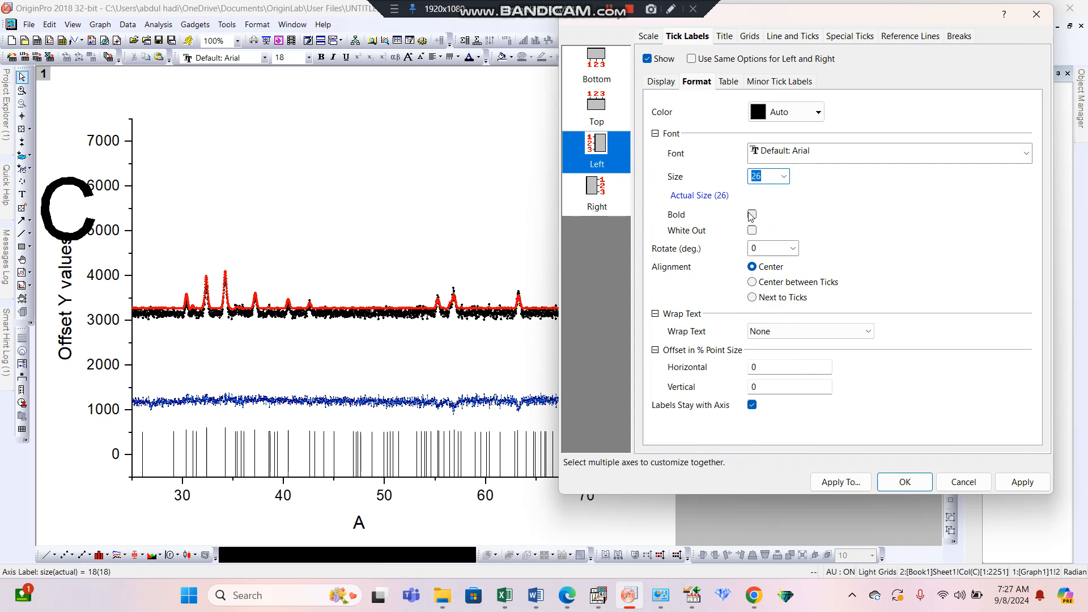
click(753, 214)
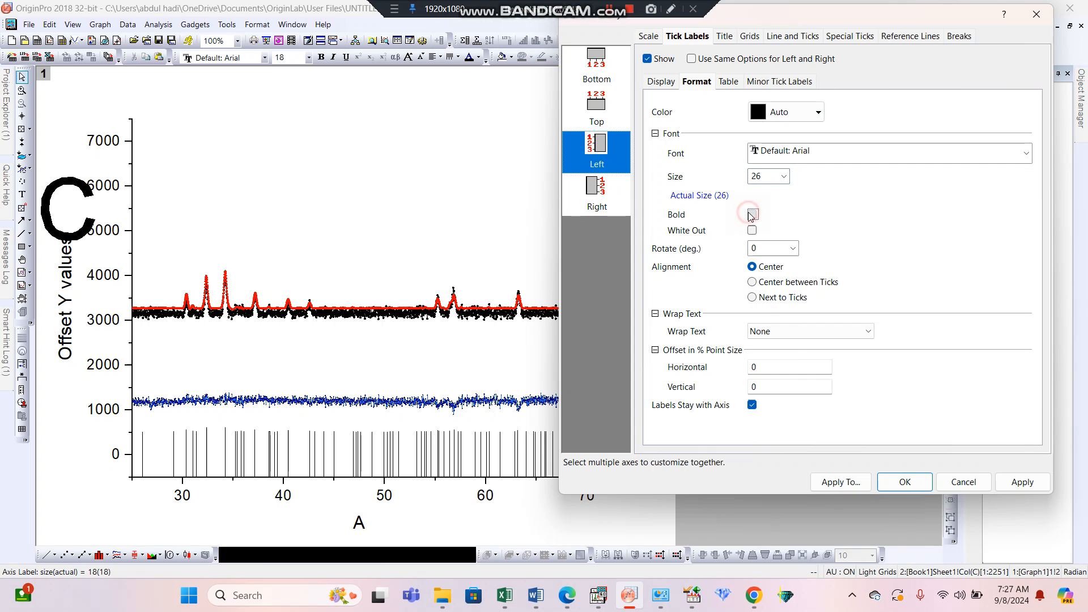
click(899, 481)
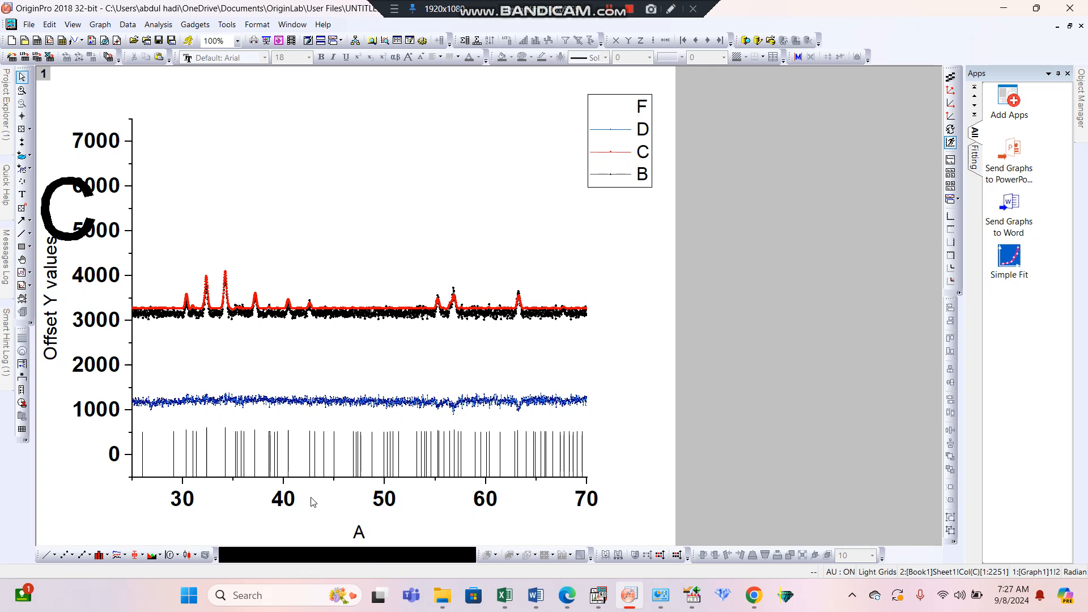
Replace the bottom axis title with "Position (degree)".
double_click(358, 533)
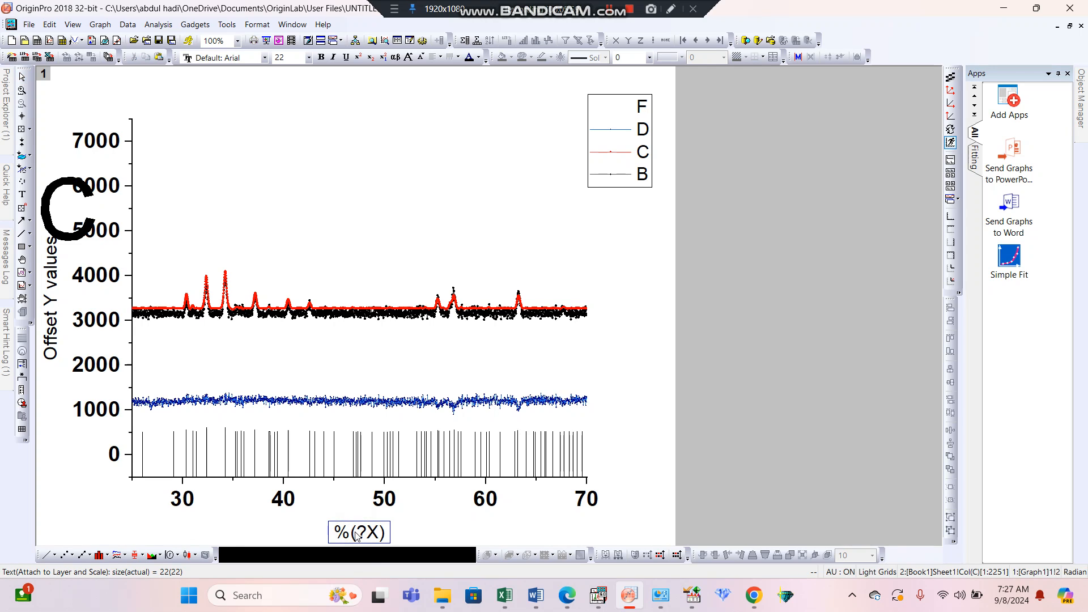
key(BackSpace)
key(BackSpace)
text(po)
key(BackSpace)
key(BackSpace)
text(P0sition)
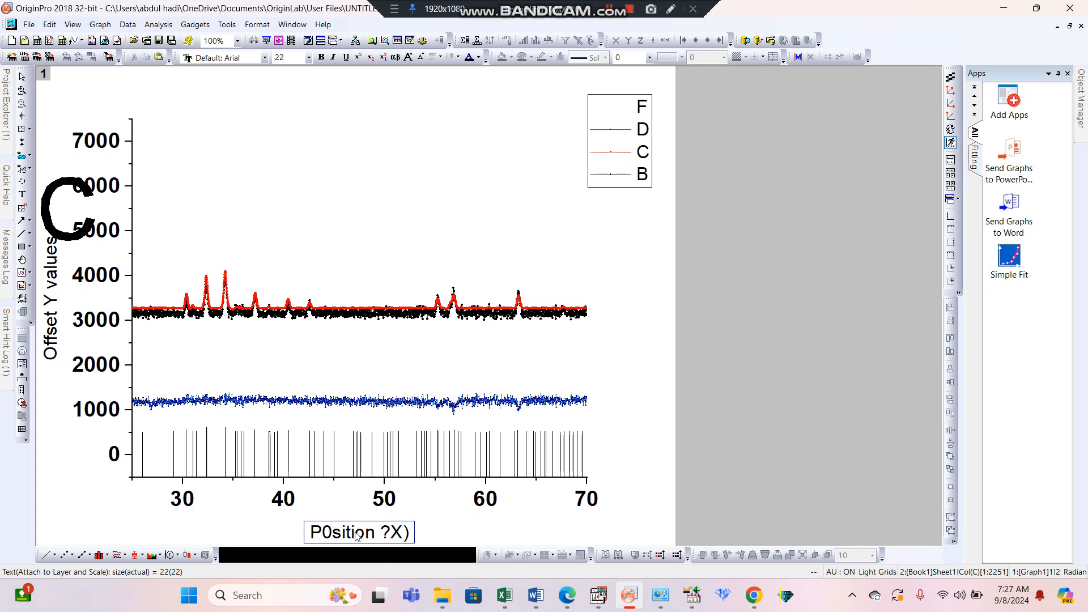
text( (degree)
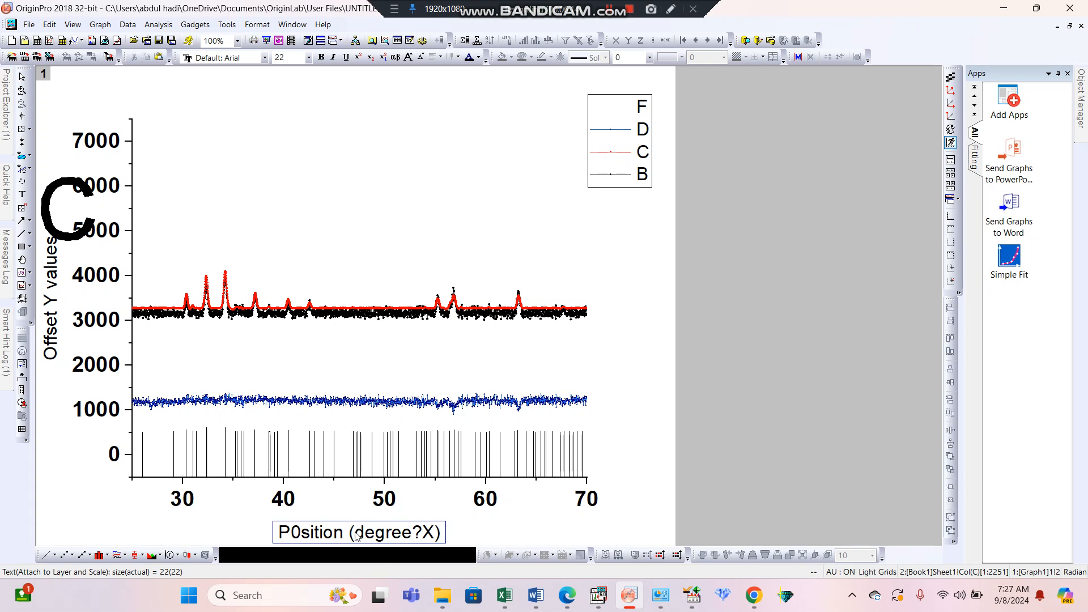
text())
key(Delete)
key(Delete)
key(Delete)
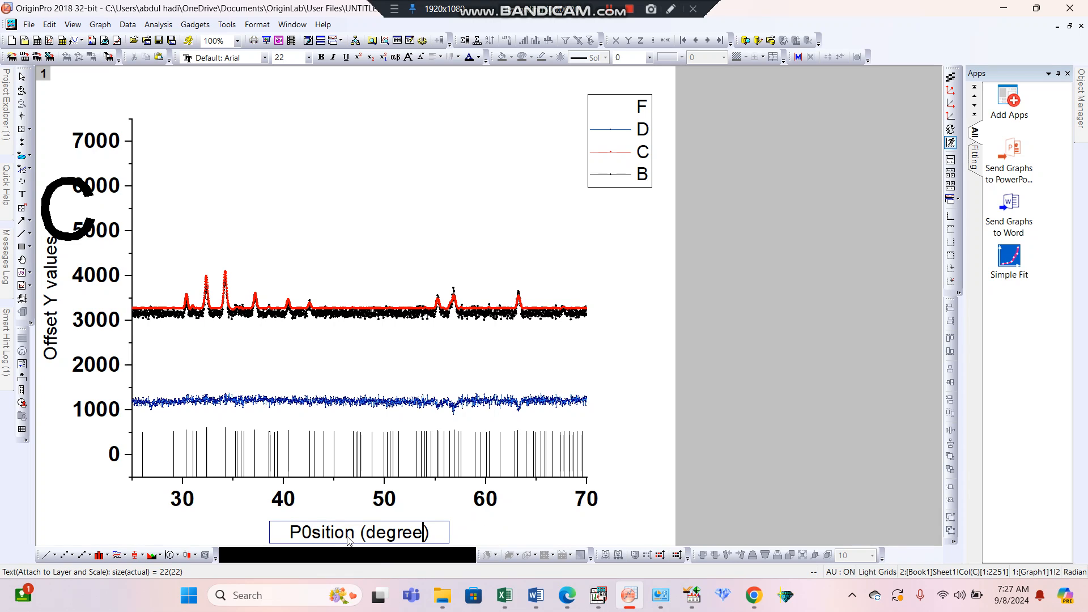
key(Left)
key(Left)
key(Left)
key(Left)
key(Left)
key(Left)
key(Left)
key(Left)
key(BackSpace)
text(o)
Make the whole bottom axis title bold at font size 26 and finish editing it.
key(Home)
key(shift+Right)
key(shift+Right)
key(shift+Right)
key(shift+Right)
key(shift+Right)
key(shift+Right)
key(shift+Right)
key(shift+Right)
key(shift+Right)
key(shift+Right)
key(shift+Right)
key(shift+Right)
key(shift+Right)
key(shift+Right)
key(shift+Right)
key(shift+Right)
key(shift+Right)
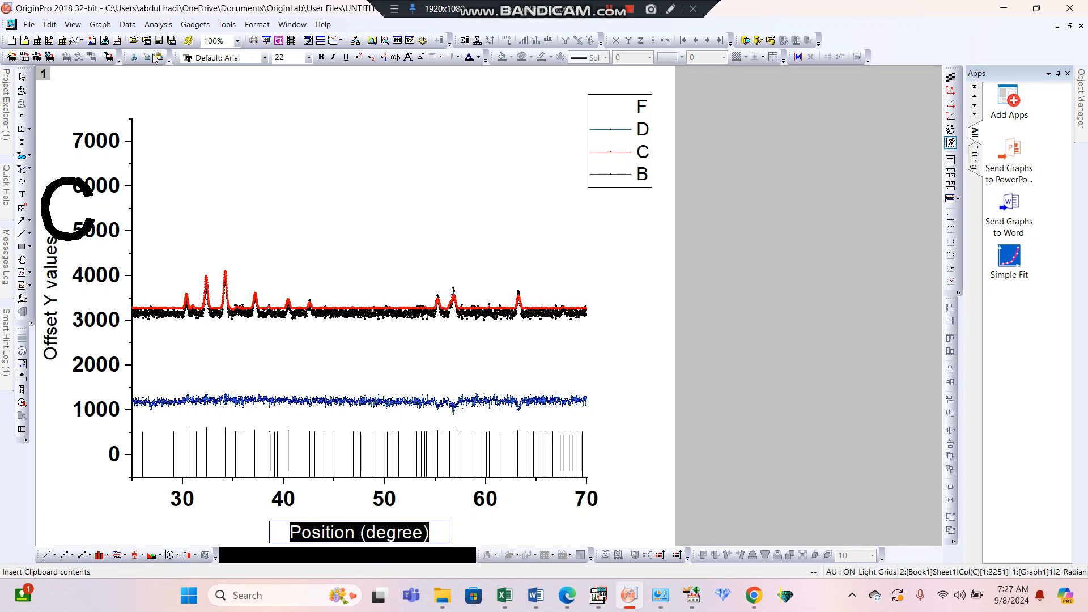
click(322, 58)
click(308, 57)
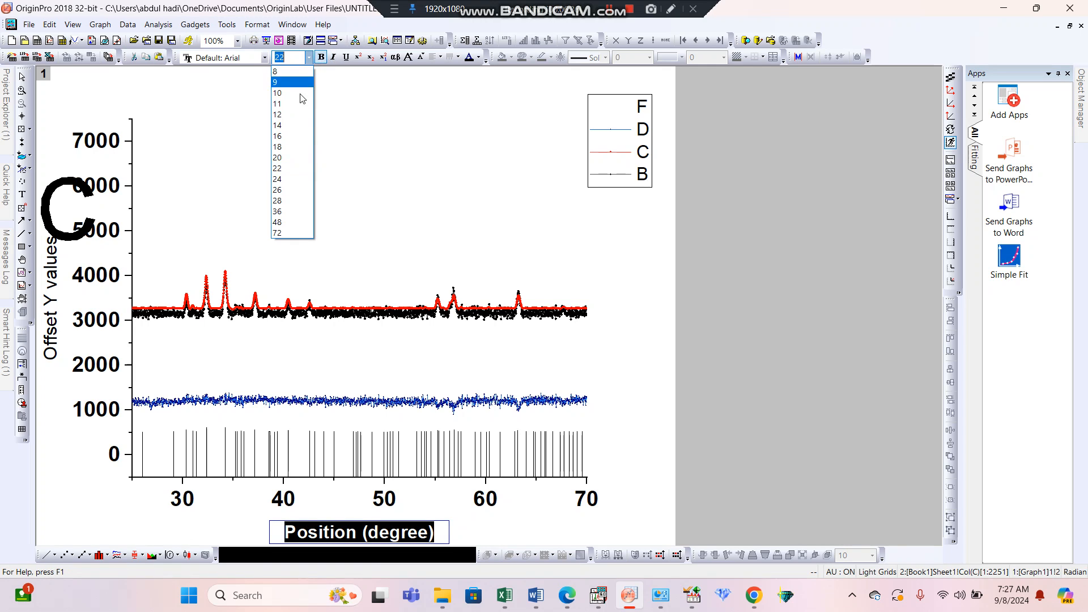
click(289, 190)
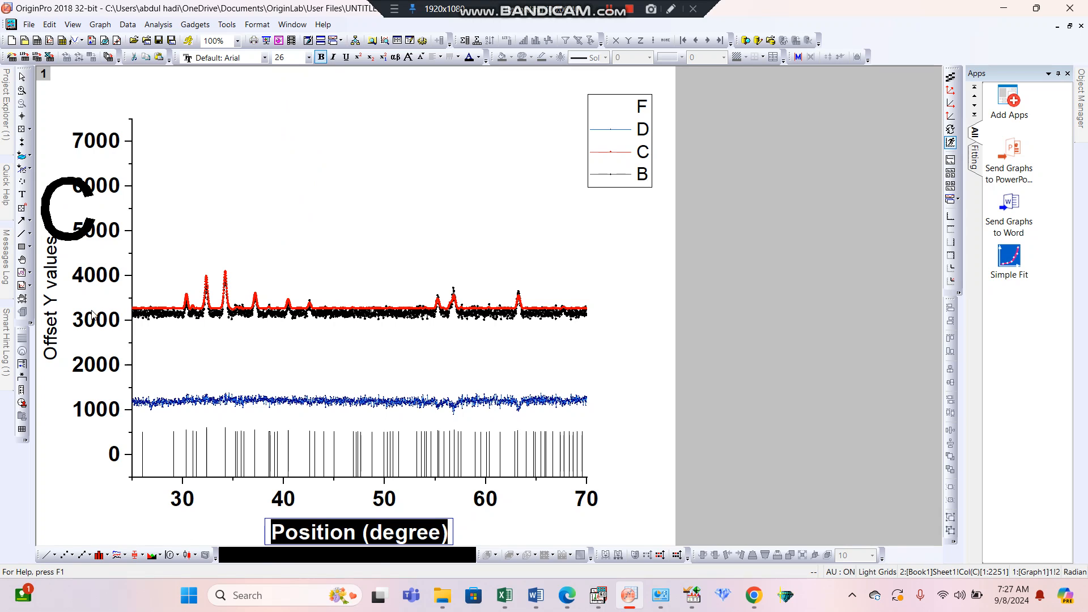
key(Escape)
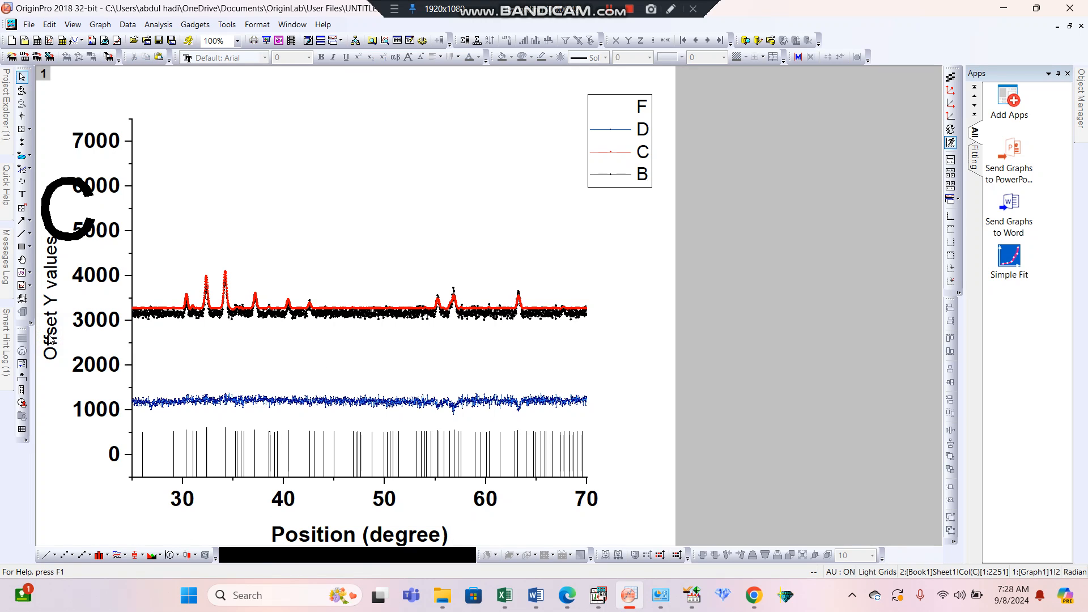
Replace the left axis title "Offset Y values" with "Intensity (arb. unit)".
click(51, 339)
double_click(51, 339)
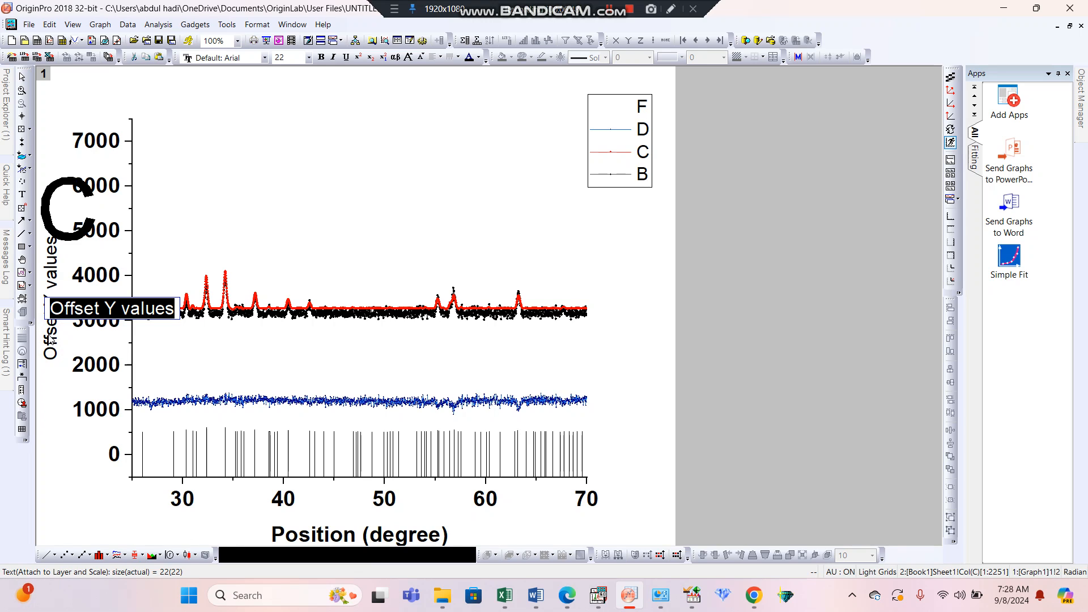
key(BackSpace)
text(n)
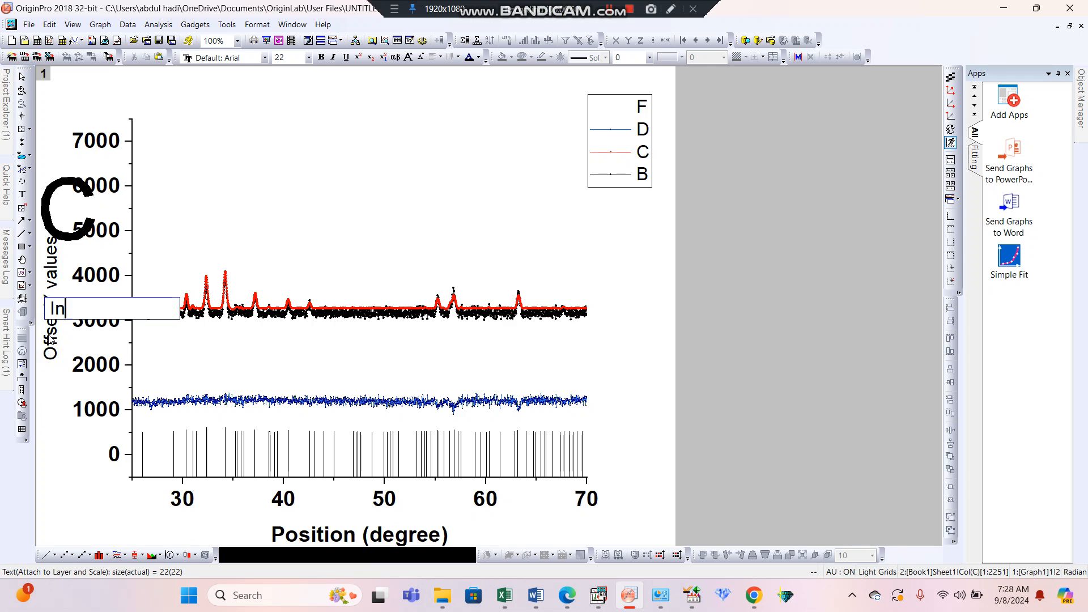
text(tensity (ar)
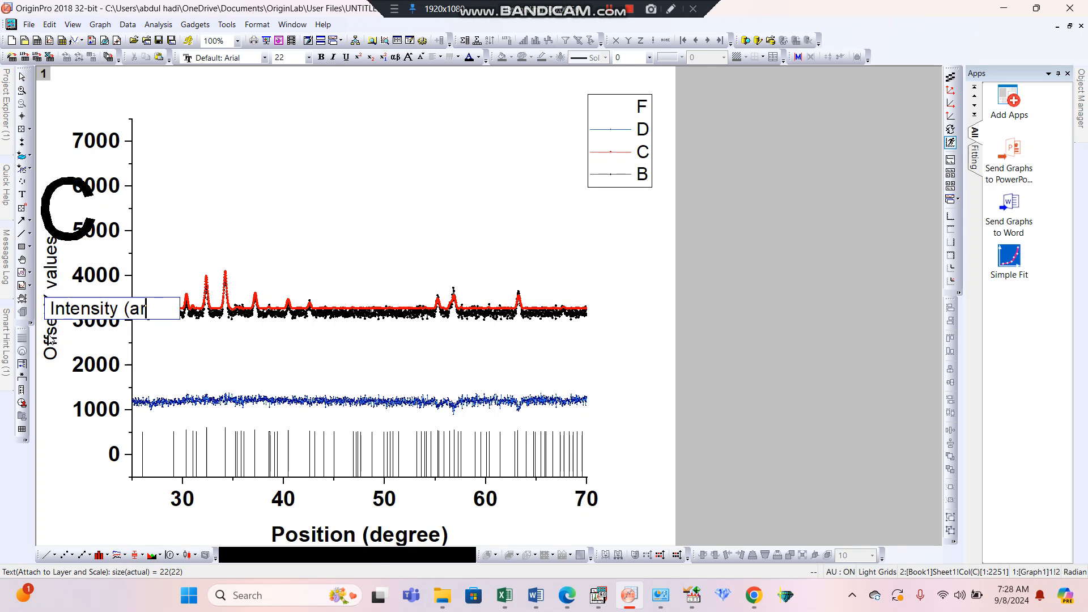
text(b. unit)
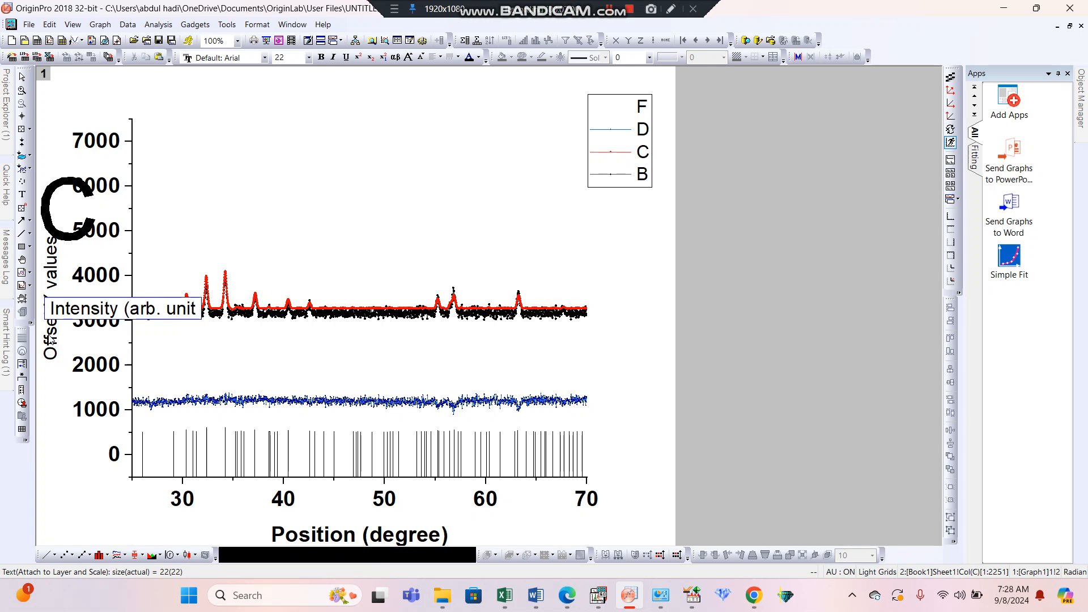
text())
Make the whole left axis title bold at font size 26 and finish editing it.
key(shift+Left)
key(shift+Left)
key(shift+Left)
key(shift+Left)
key(shift+Left)
key(shift+Left)
key(shift+Left)
key(shift+Left)
key(shift+Left)
key(shift+Left)
key(shift+Left)
key(shift+Left)
key(shift+Left)
key(shift+Left)
key(shift+Left)
key(shift+Left)
key(shift+Left)
key(shift+Left)
key(shift+Left)
key(shift+Left)
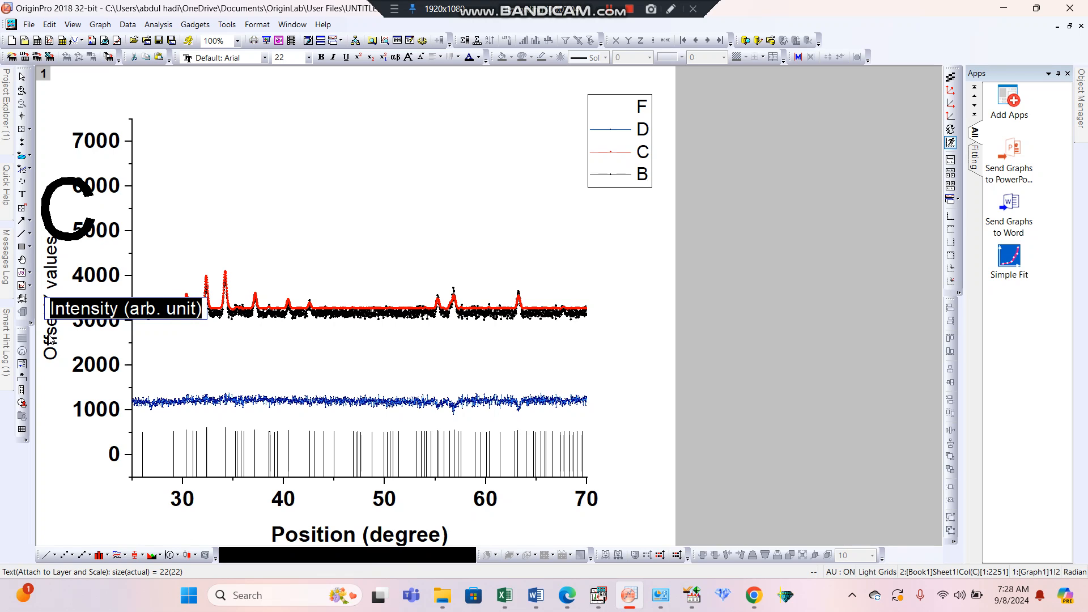
click(322, 59)
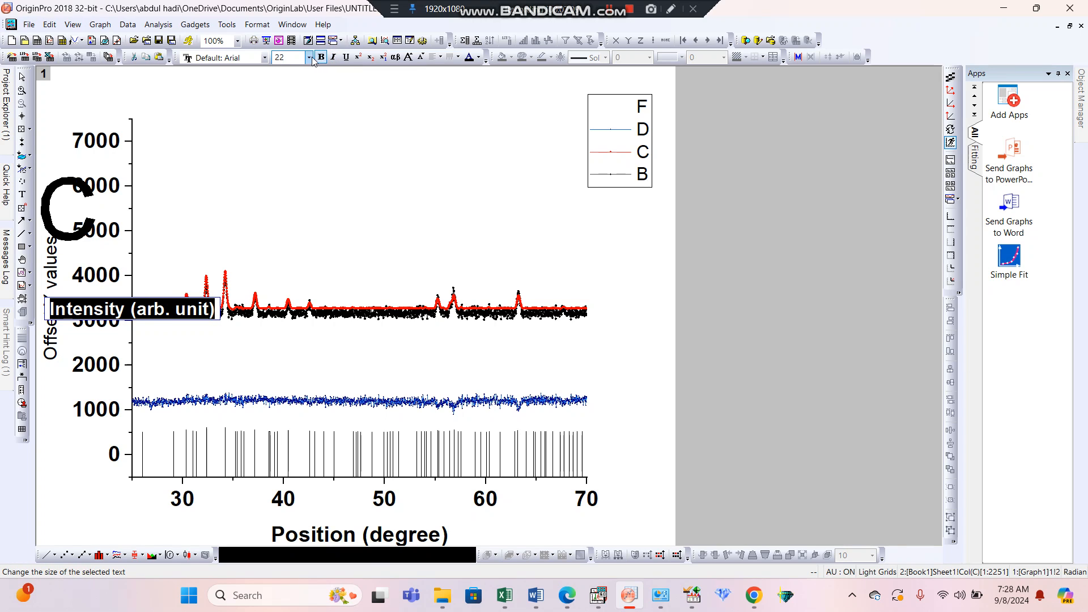
click(311, 58)
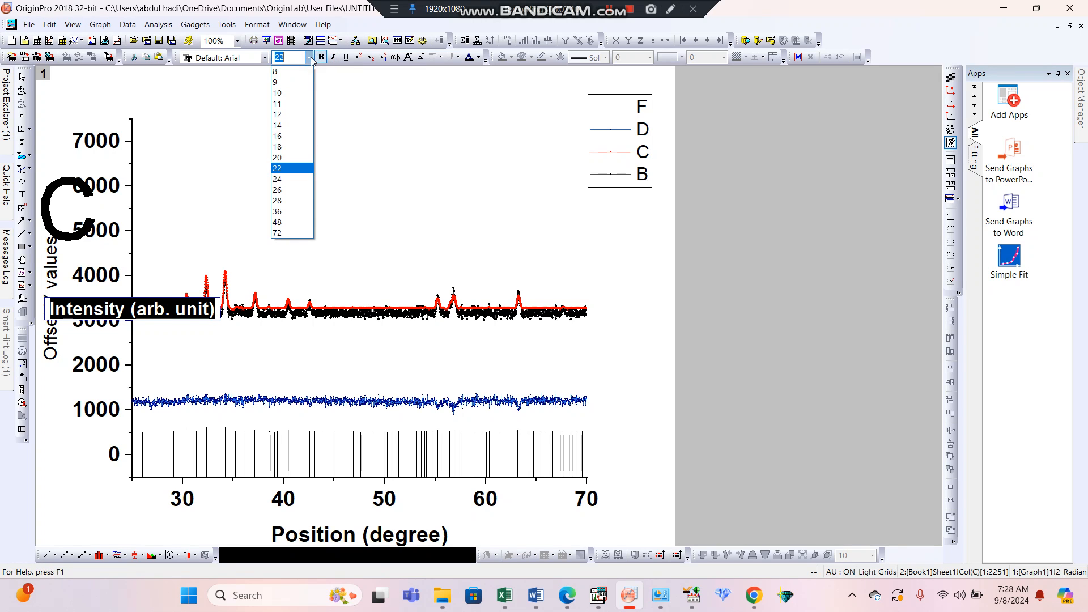
click(284, 192)
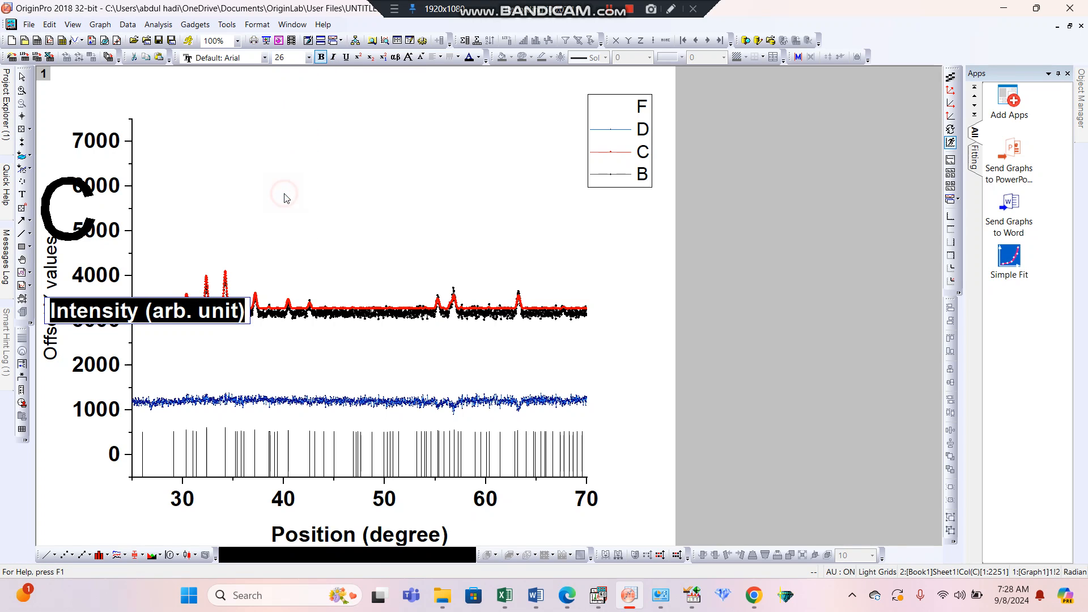
click(183, 277)
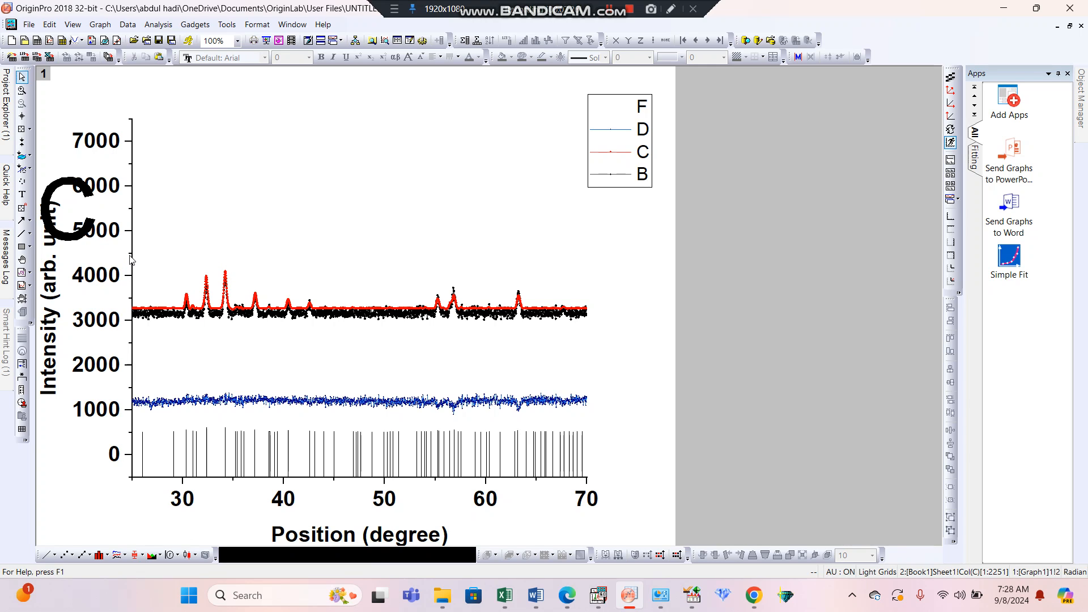
Set the vertical axis scale from -100 to 4500 and accept the axis settings.
click(109, 274)
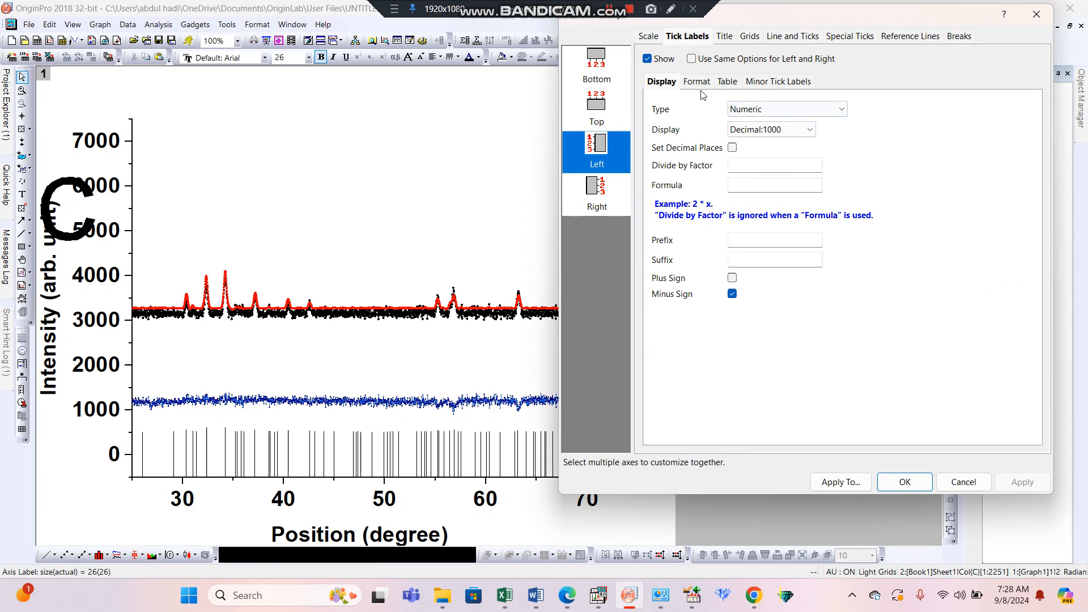
click(657, 39)
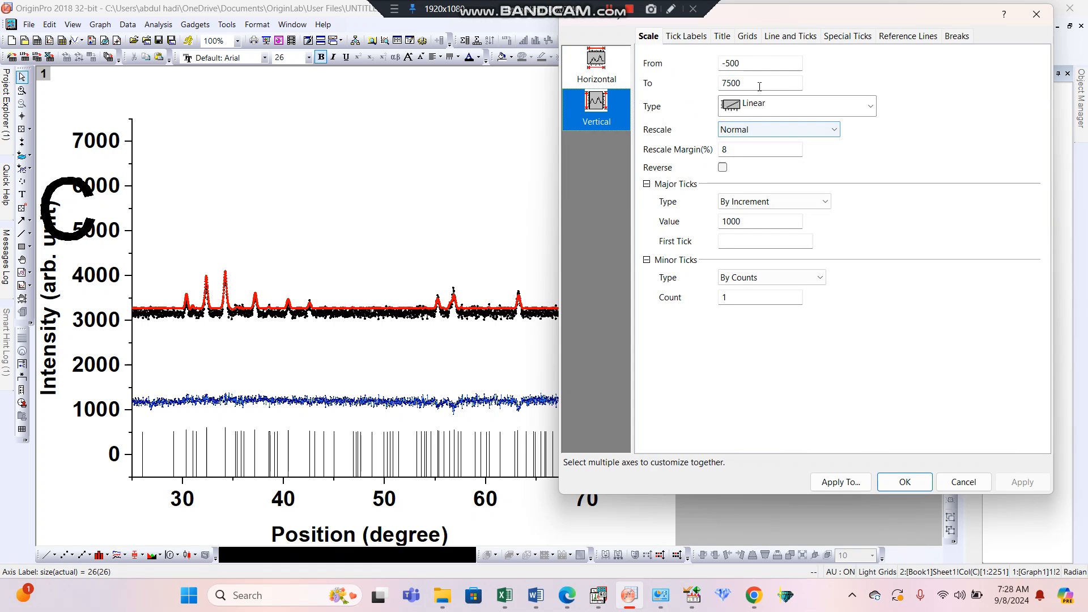
double_click(751, 65)
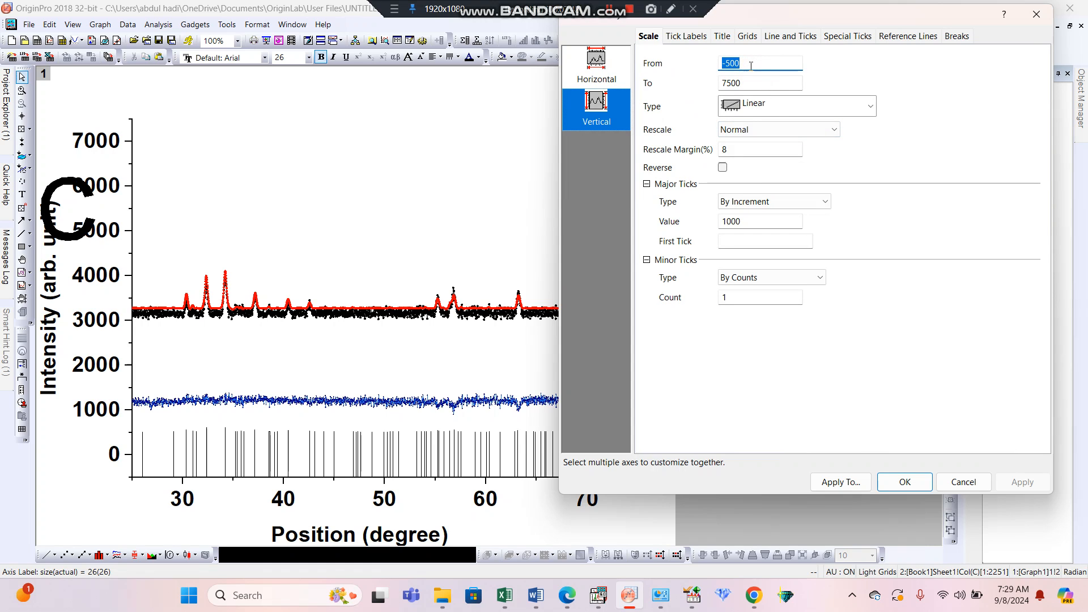
text(-1)
double_click(768, 85)
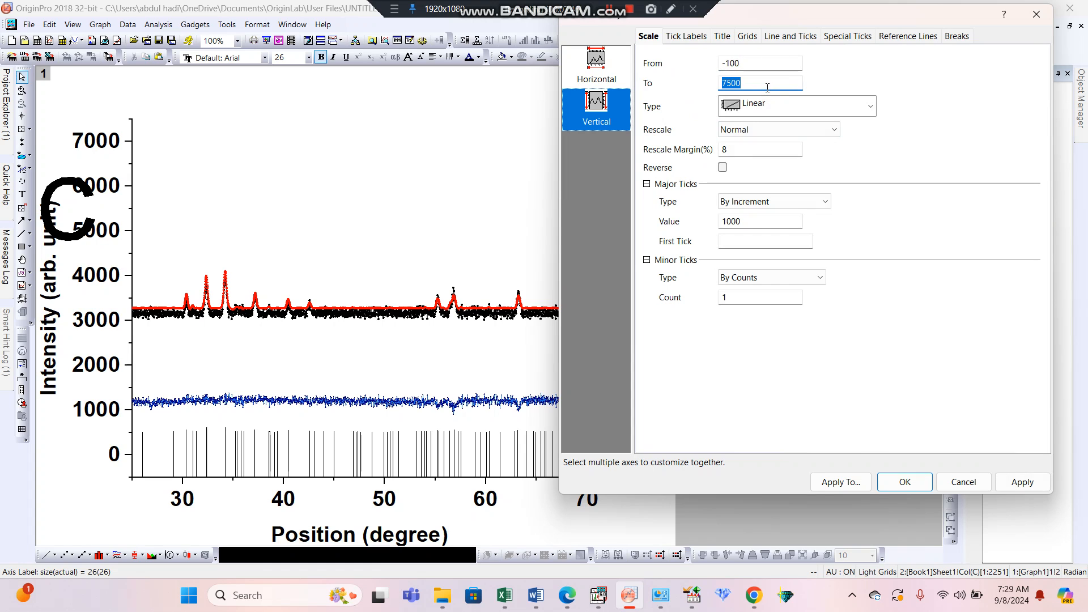
text(45)
click(1022, 483)
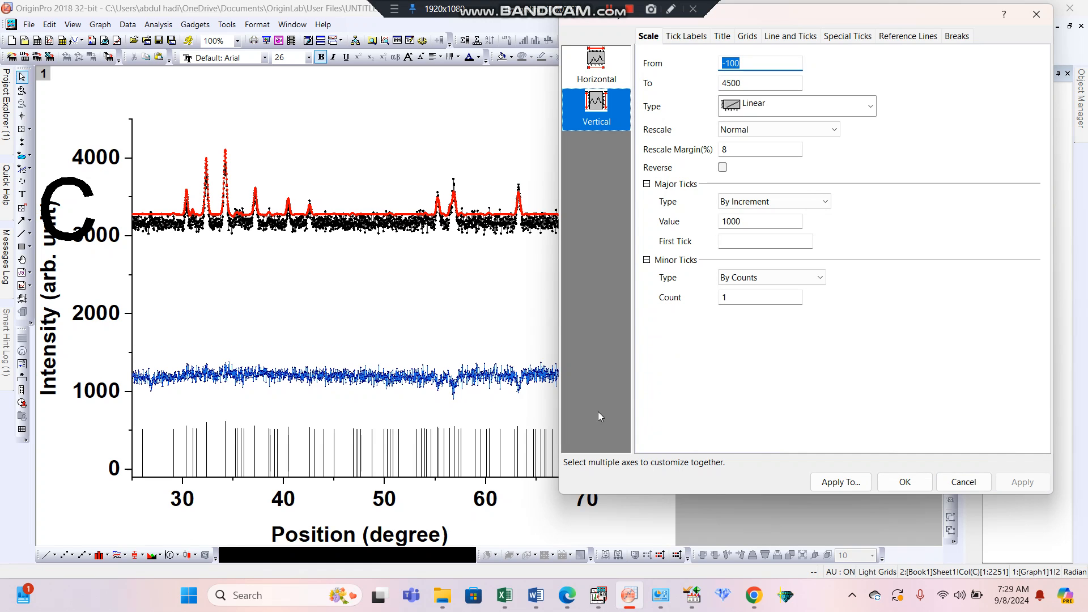
click(914, 487)
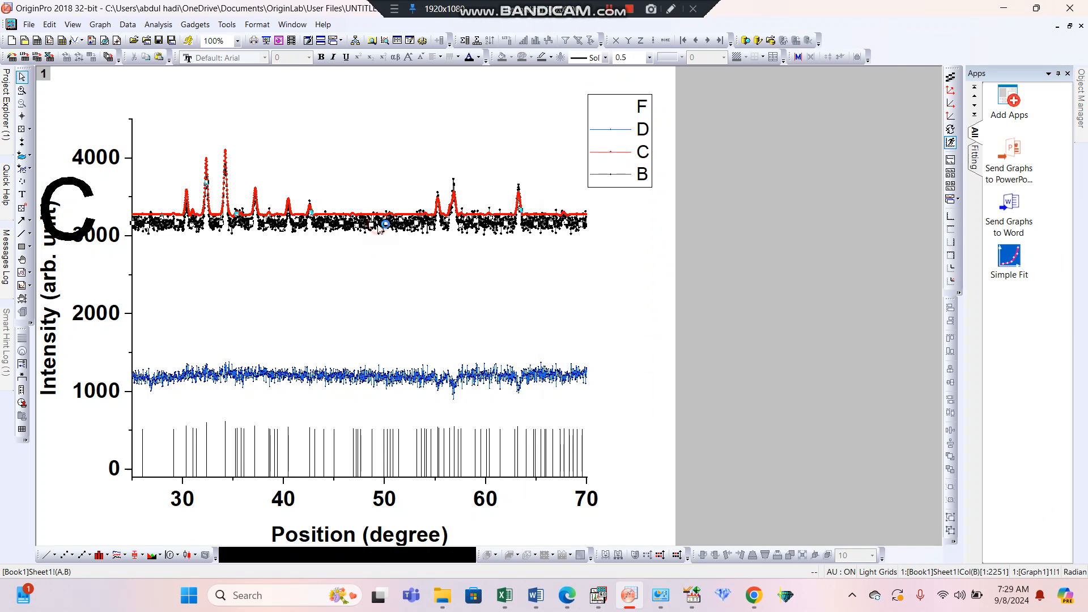
Move the black B curve down to about 1950 and the red C curve down onto it at about 2000.
drag(381, 227, 388, 319)
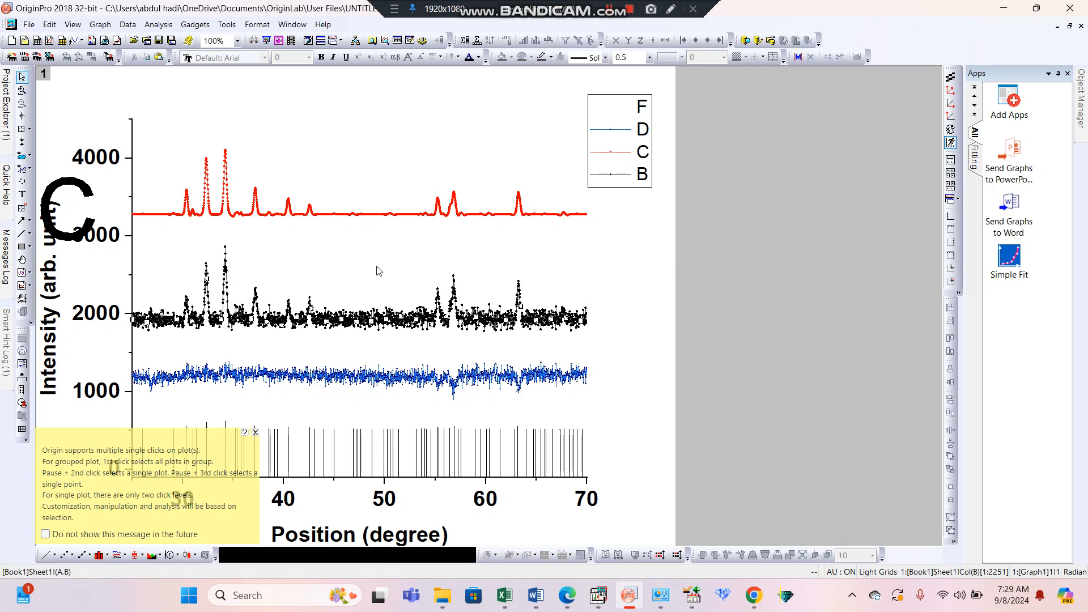
click(385, 219)
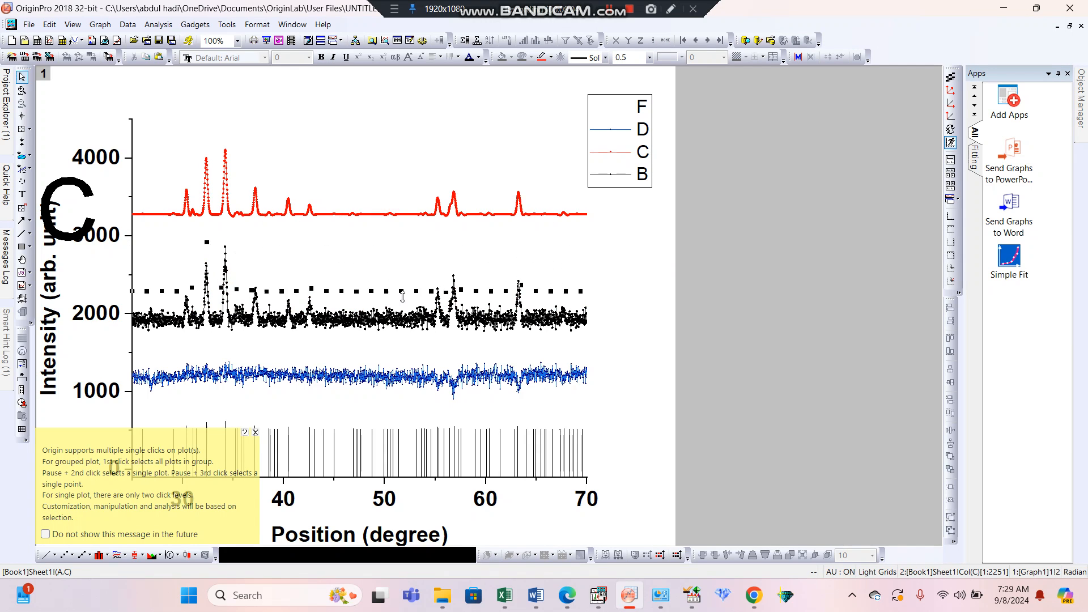
drag(386, 215, 410, 314)
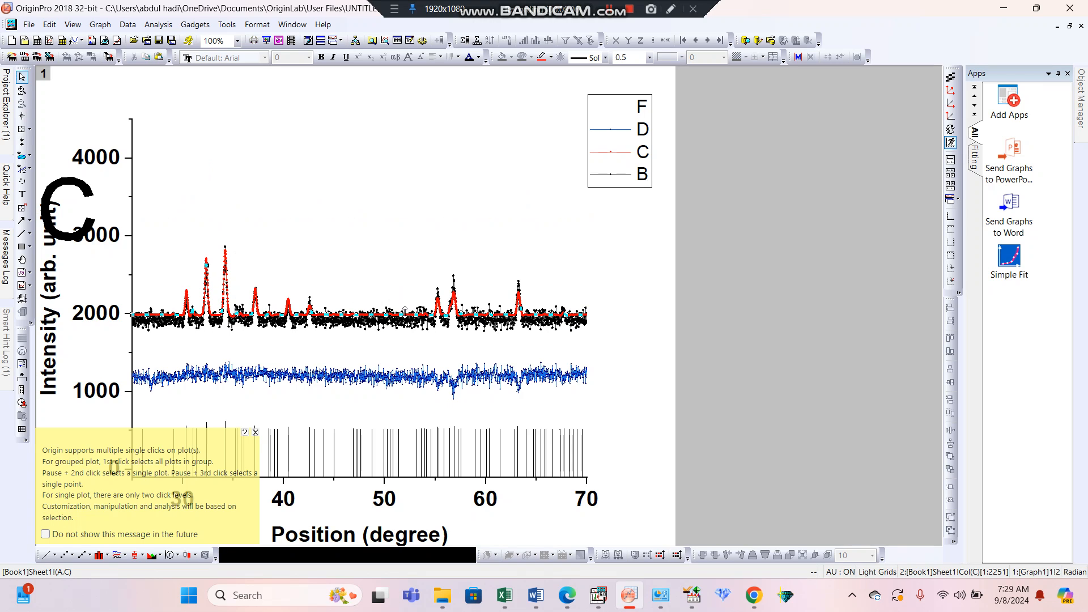
Set the upper limit of the vertical axis scale to 3000 and apply it.
click(105, 241)
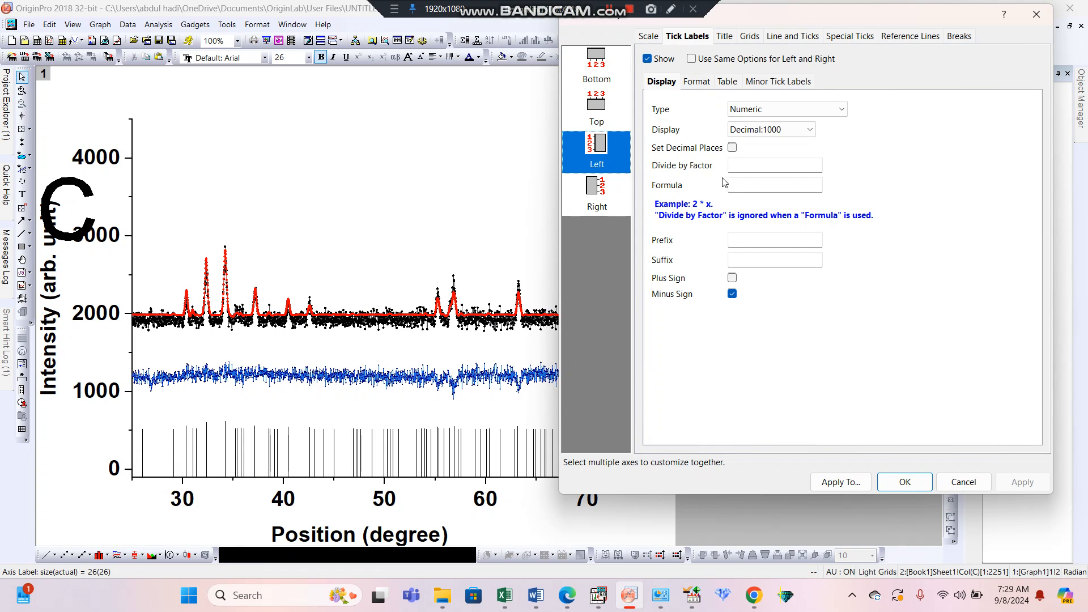
click(649, 36)
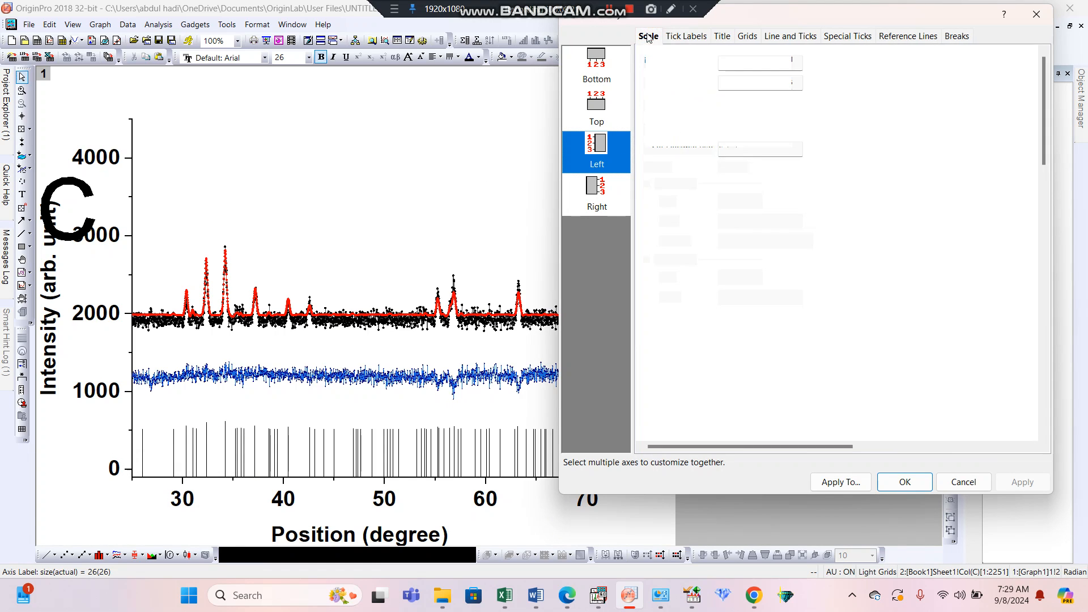
double_click(761, 85)
text(3000)
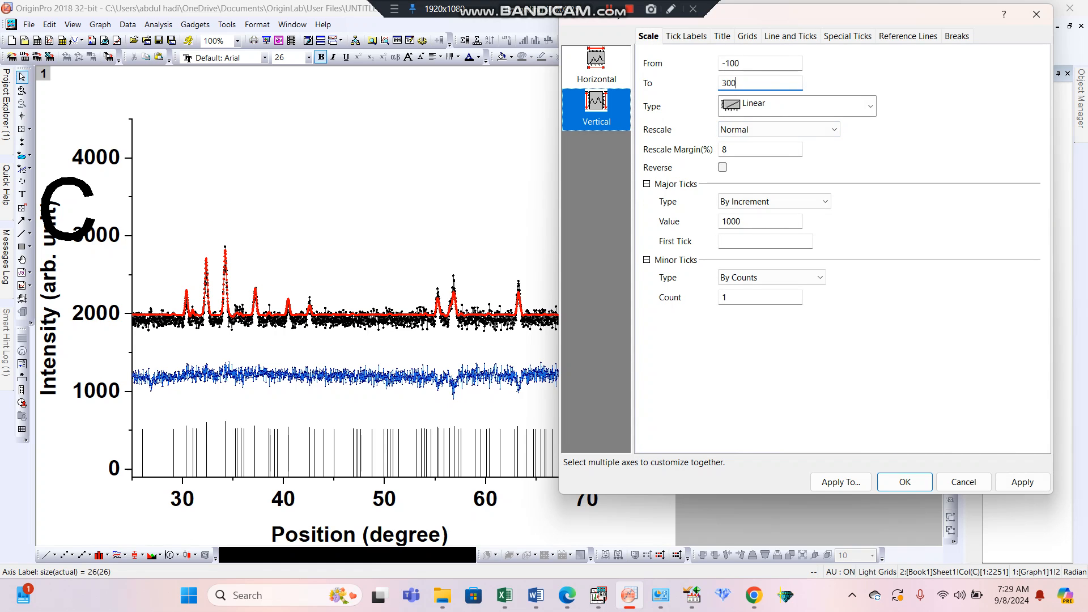
click(1032, 489)
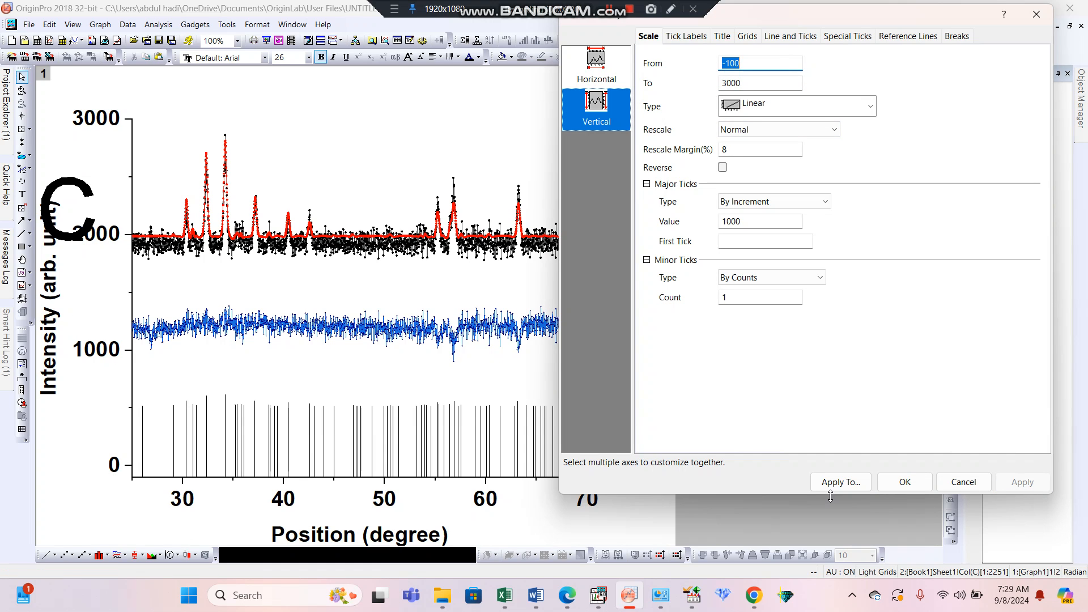
Accept the vertical axis settings and lower the red C curve onto the black B curve, with its baseline at about 1910.
click(901, 482)
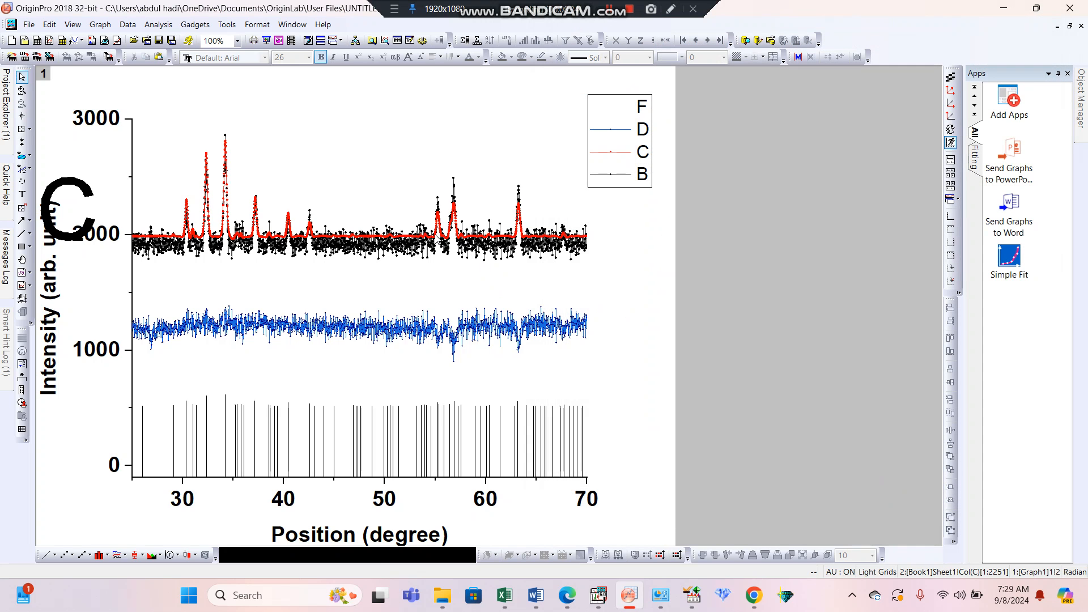
click(433, 234)
key(Down)
key(Down)
key(Down)
key(Down)
key(Down)
key(Down)
key(Down)
key(Down)
key(Down)
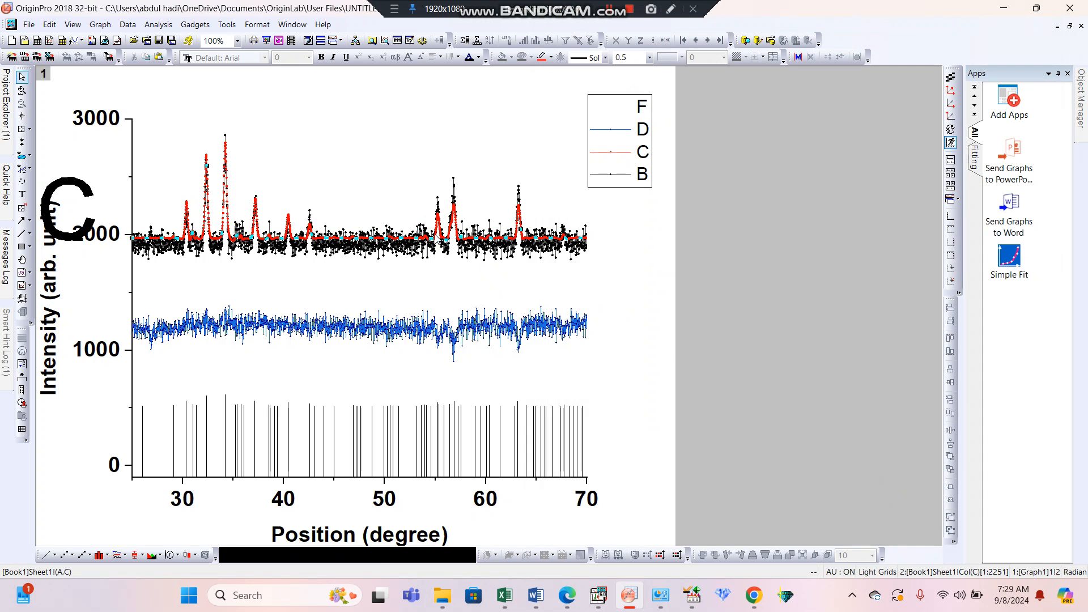
key(Down)
key(Down)
key(Down)
key(Down)
key(Down)
key(Down)
key(Down)
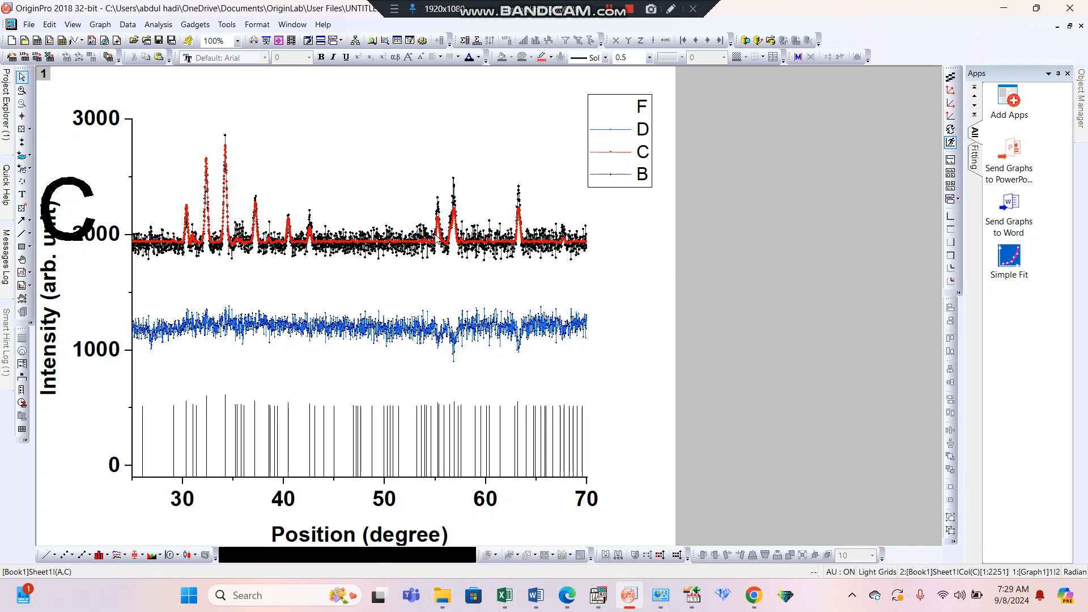
key(Escape)
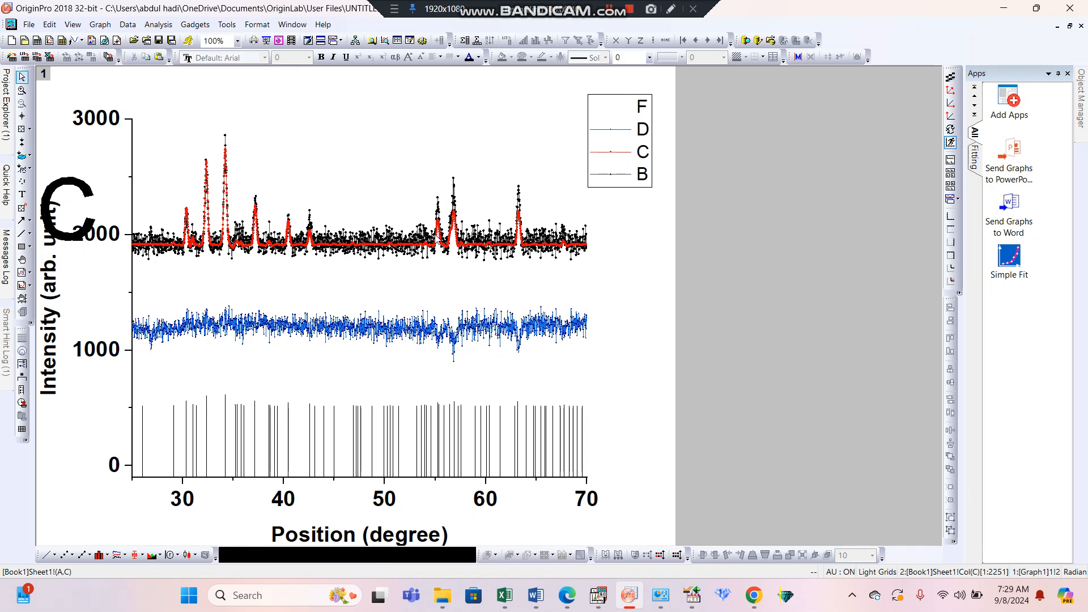
Fine-tune the red C curve's vertical position so its baseline sits at about 1890 along the black B curve.
click(428, 246)
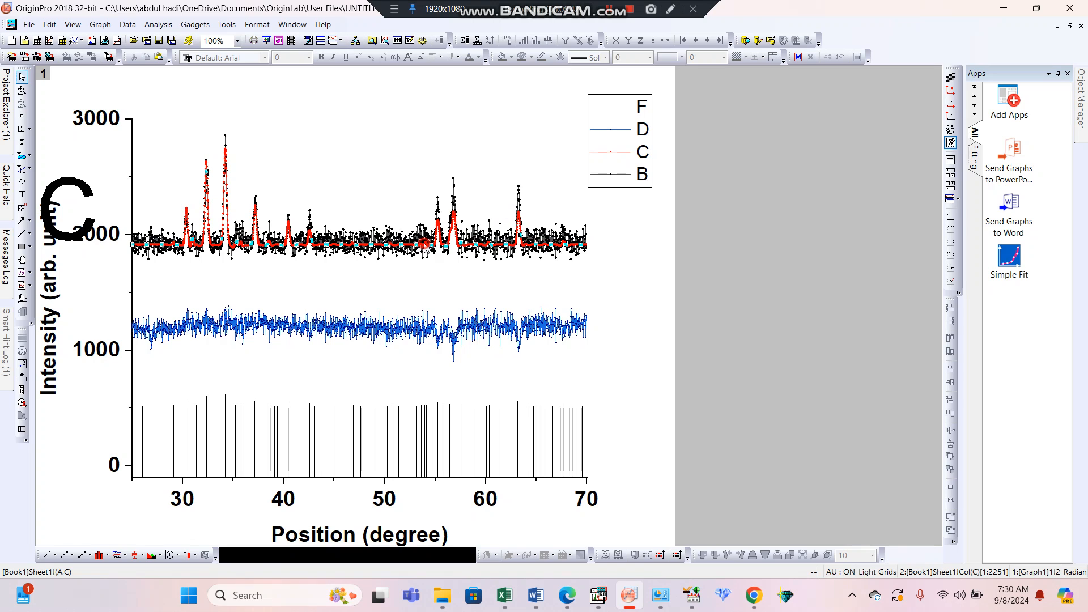
key(Down)
key(Down)
key(Down)
key(Down)
key(Down)
key(Down)
key(Down)
key(Down)
key(Down)
key(Down)
key(Down)
key(Down)
key(Down)
key(Down)
key(Down)
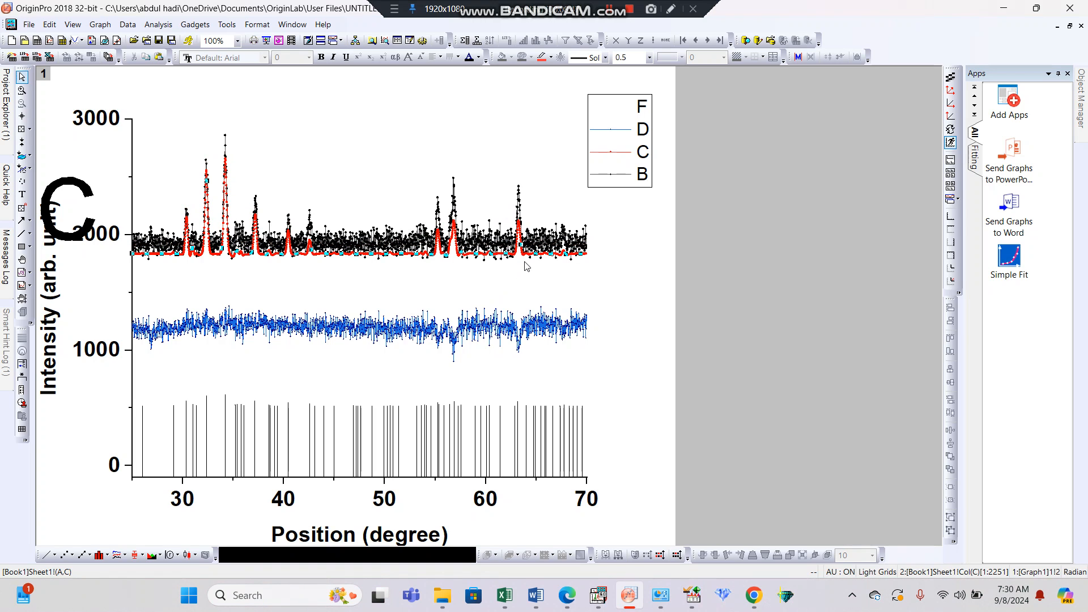
key(Up)
key(Up)
key(Up)
key(Up)
key(Up)
key(Up)
key(Up)
key(Up)
key(Up)
key(Up)
key(Up)
key(Up)
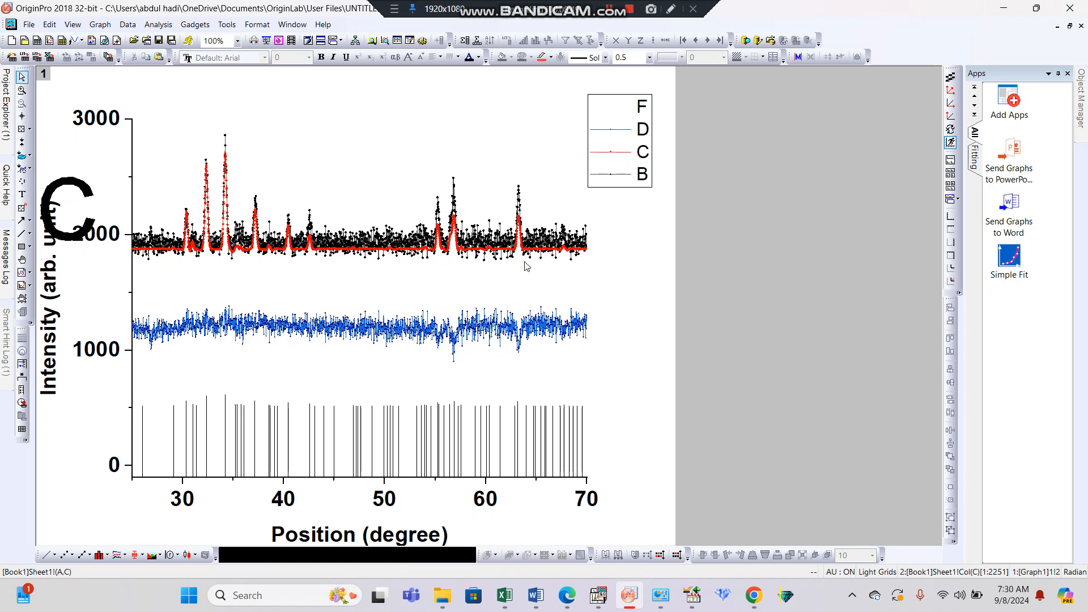
click(603, 288)
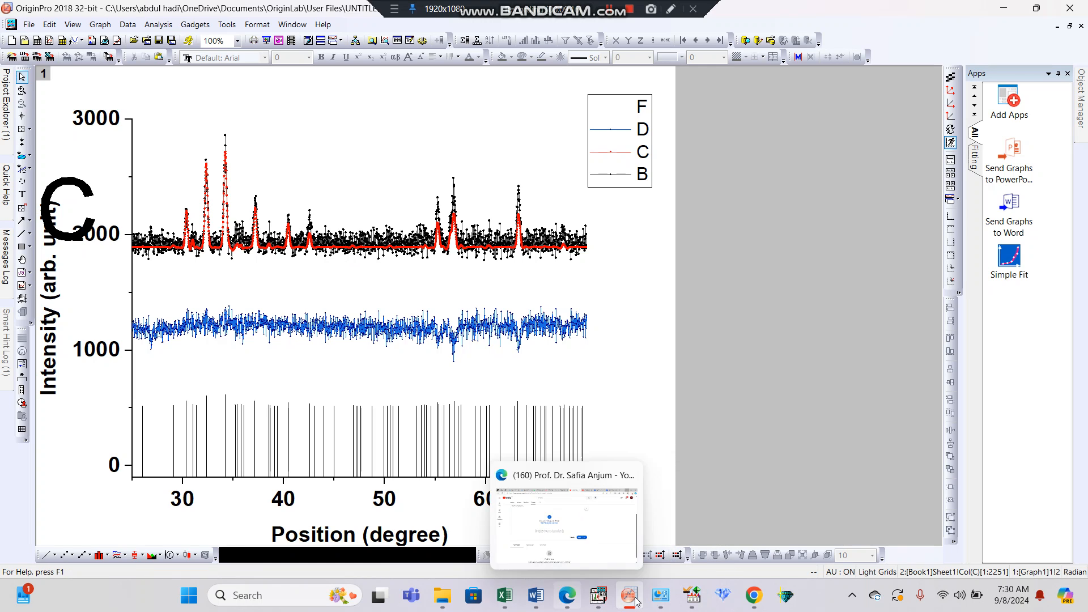
Switch to X'Pert HighScore Plus and hide the background curve in the Analyze view of the Co_0_1 scan.
click(700, 597)
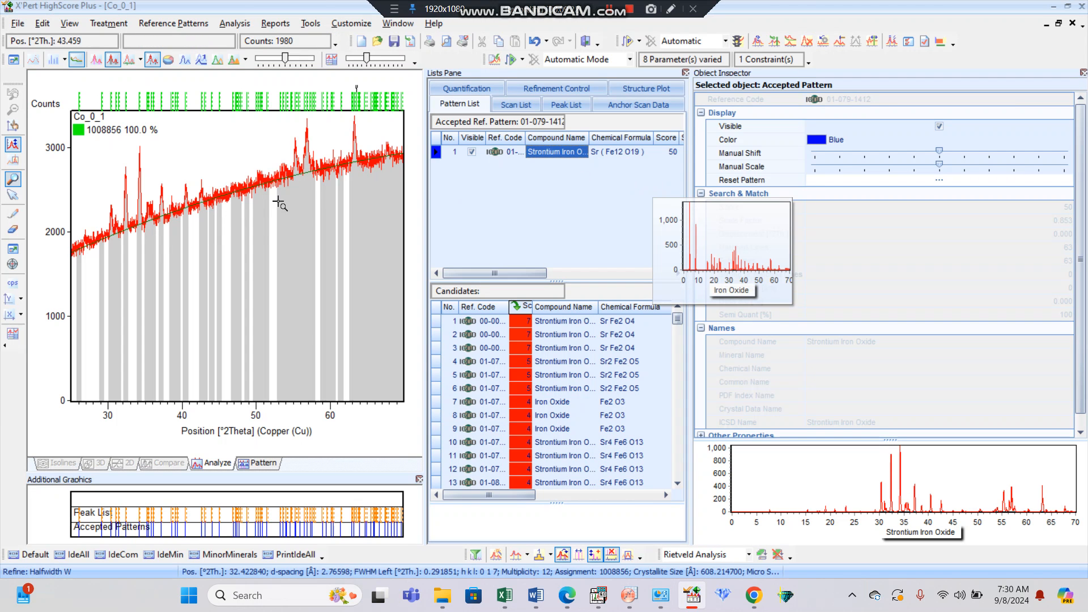
click(188, 103)
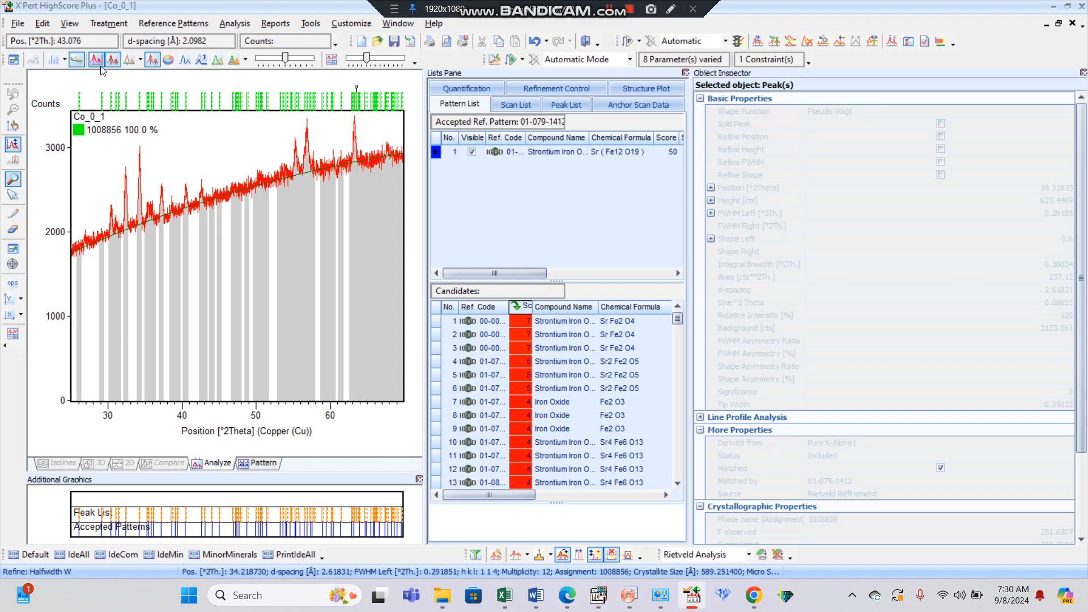
click(81, 63)
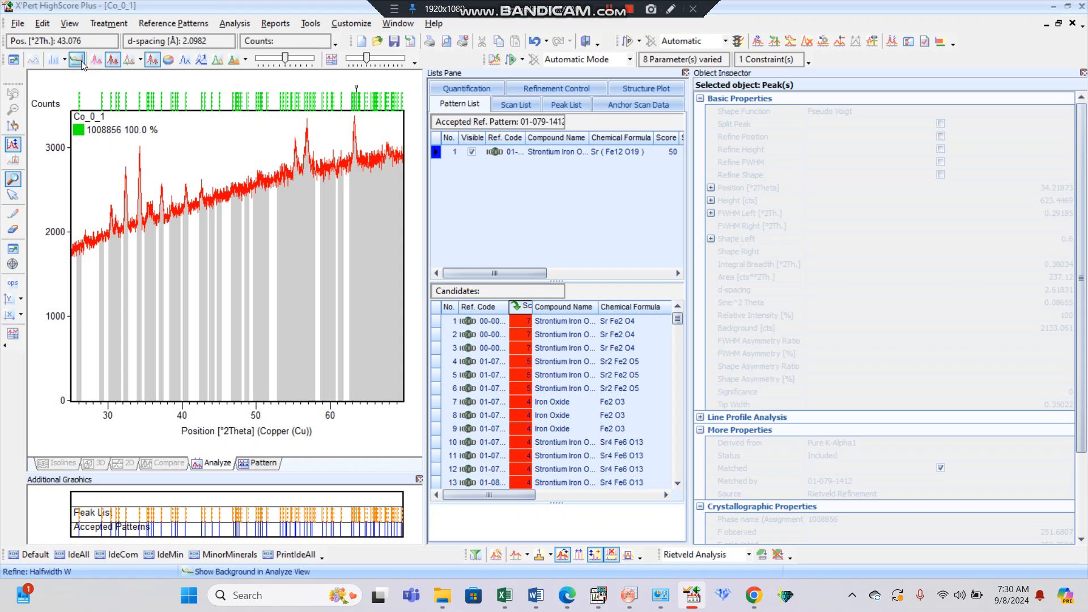
click(96, 63)
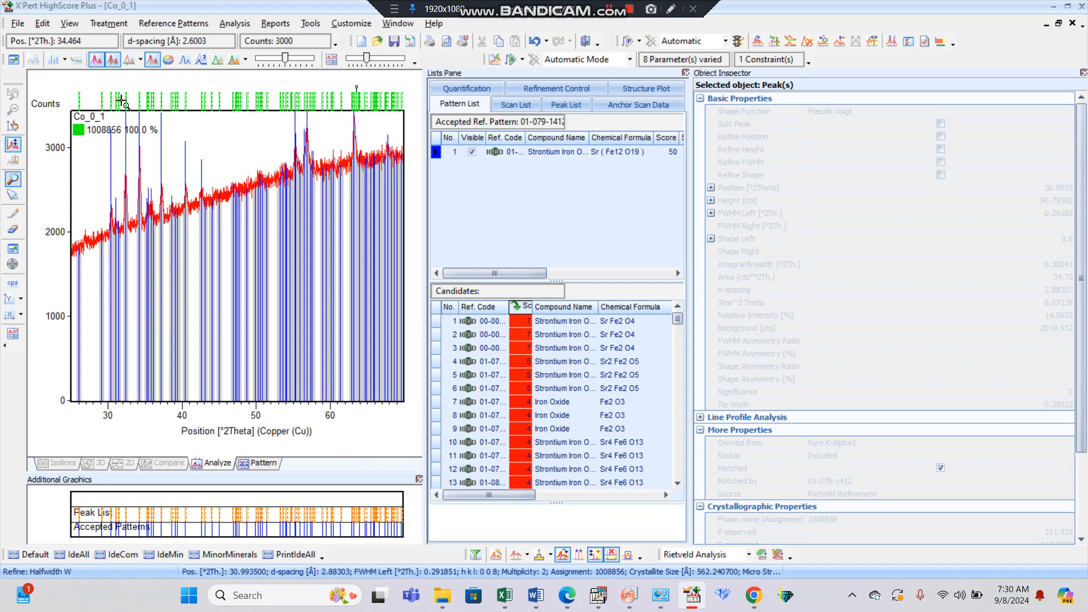
click(96, 63)
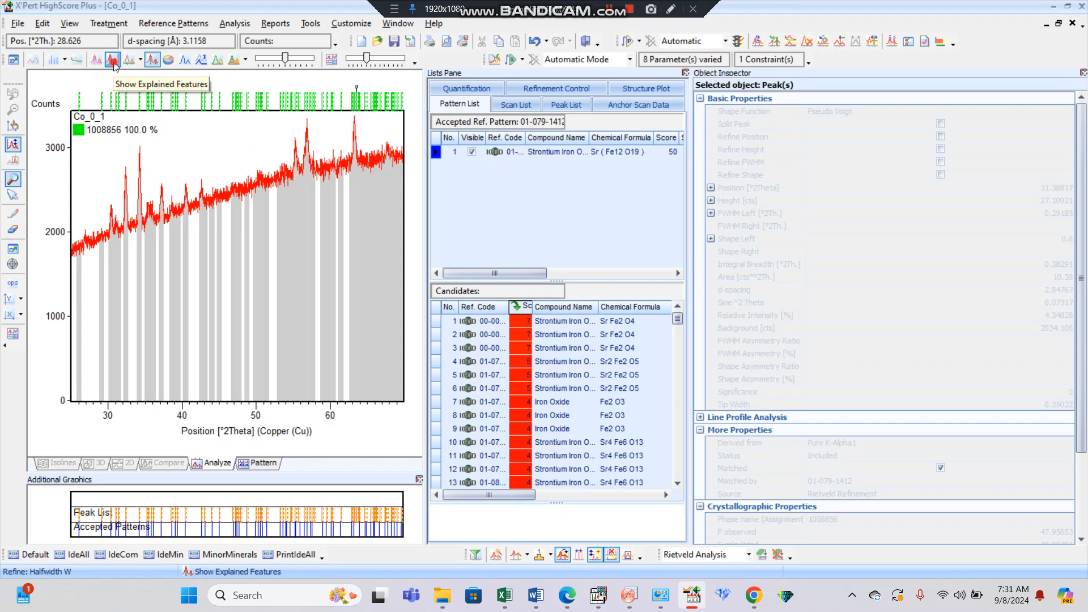
Hide the explained features of the Co_0_1 scan and display its residue and calculated profile instead.
click(113, 61)
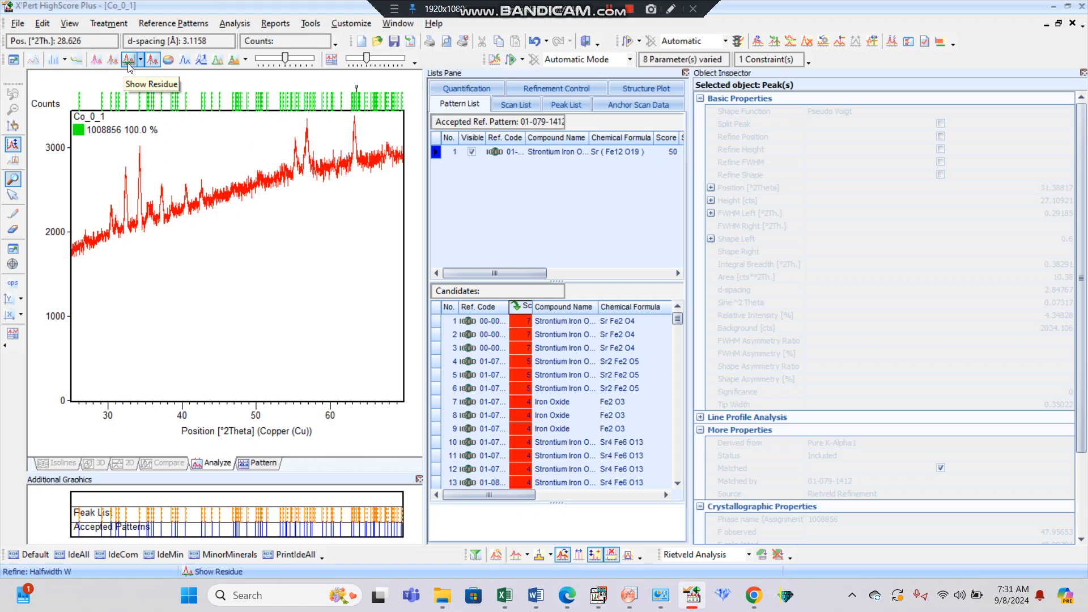
click(129, 65)
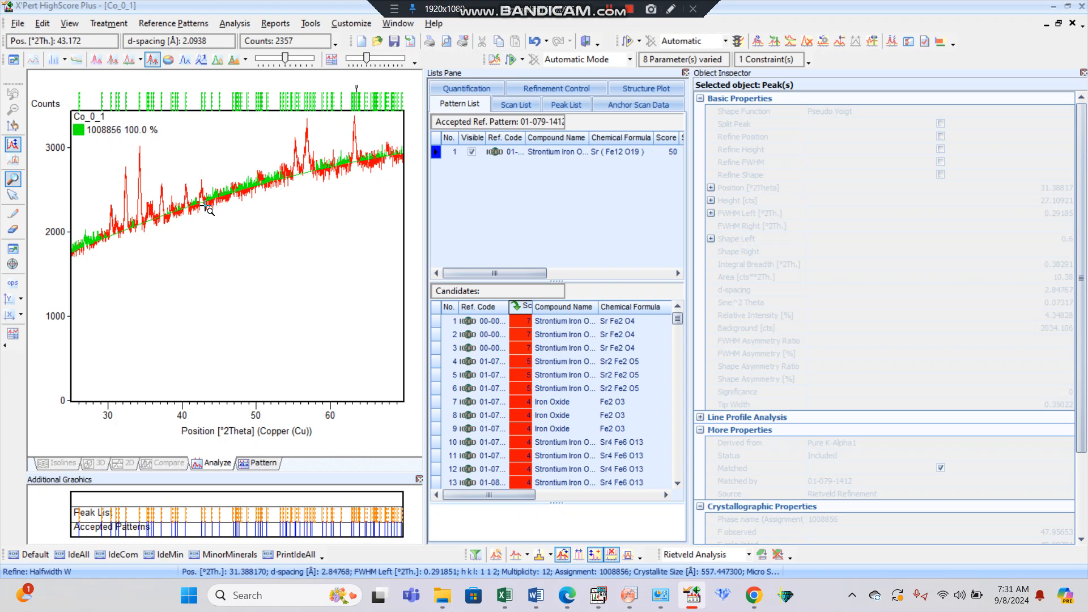
click(182, 60)
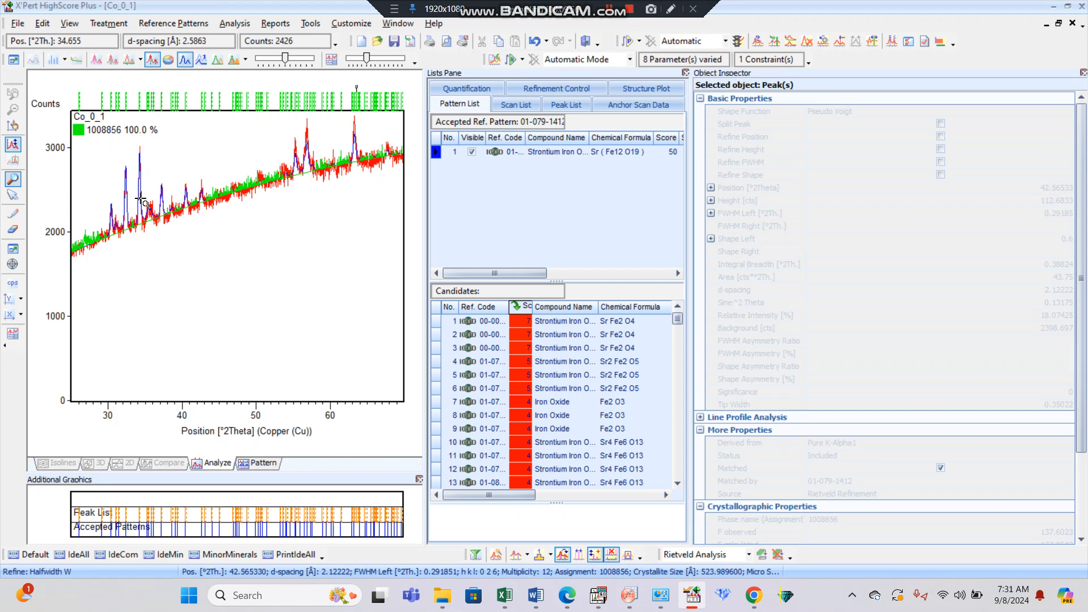